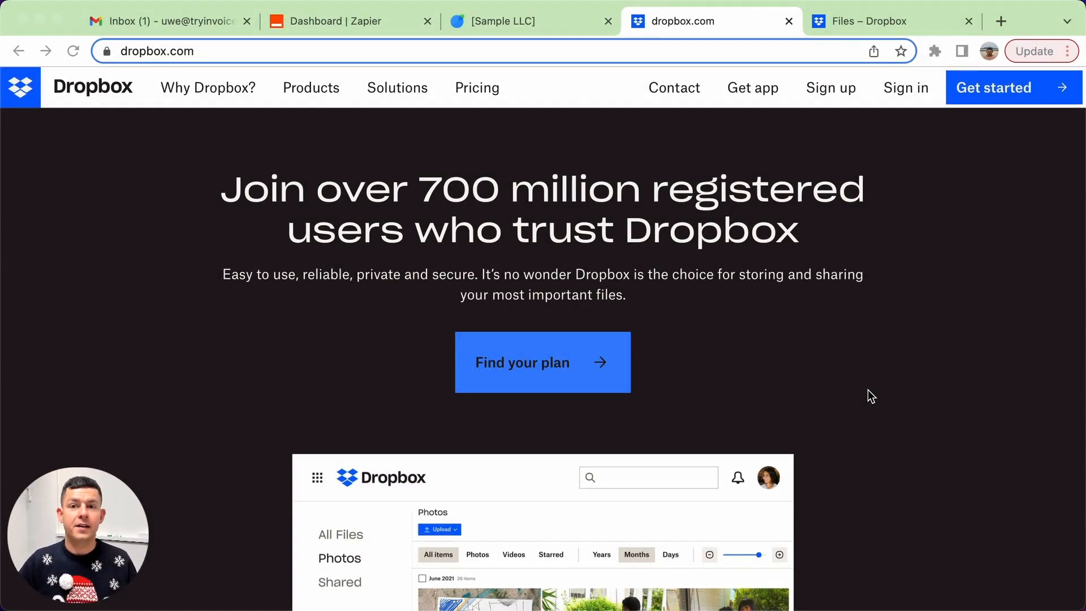
Step: Switch to the Dropbox files page, check the contents of the Clients folder and return to all files
click(874, 25)
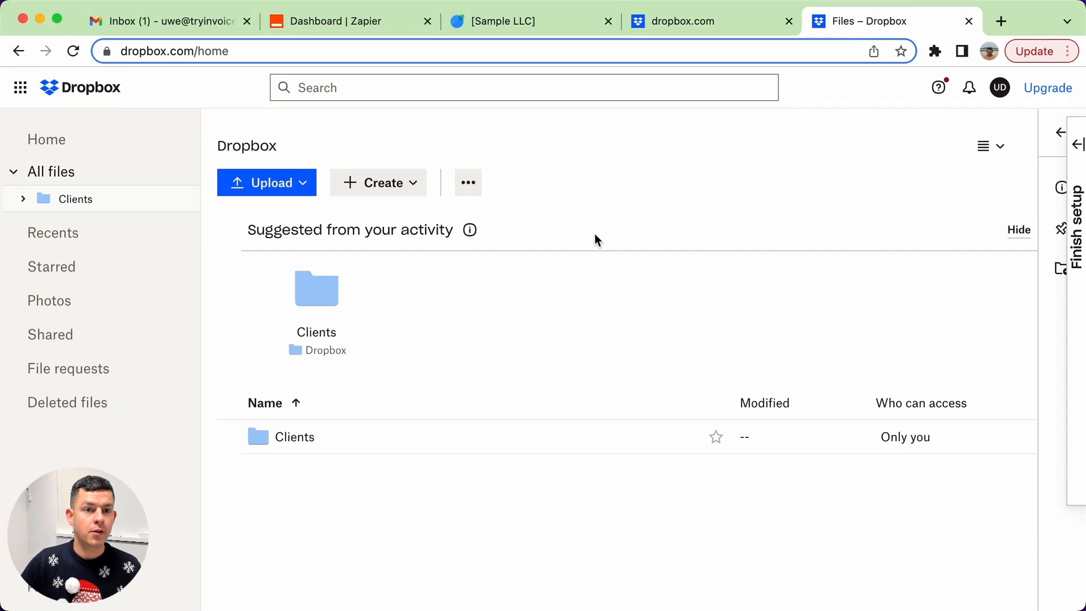
click(304, 440)
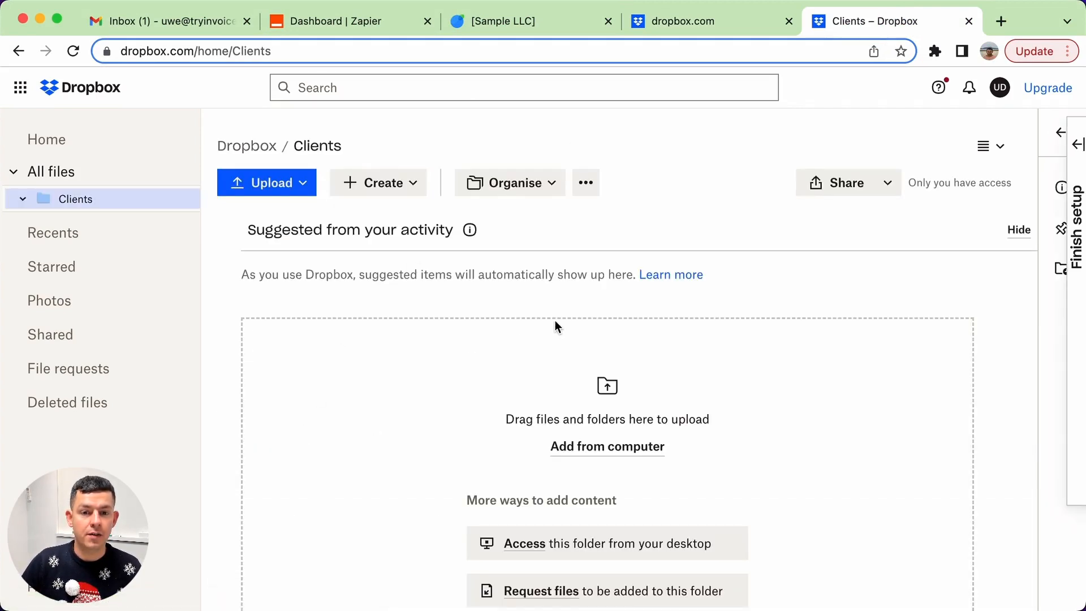
click(38, 171)
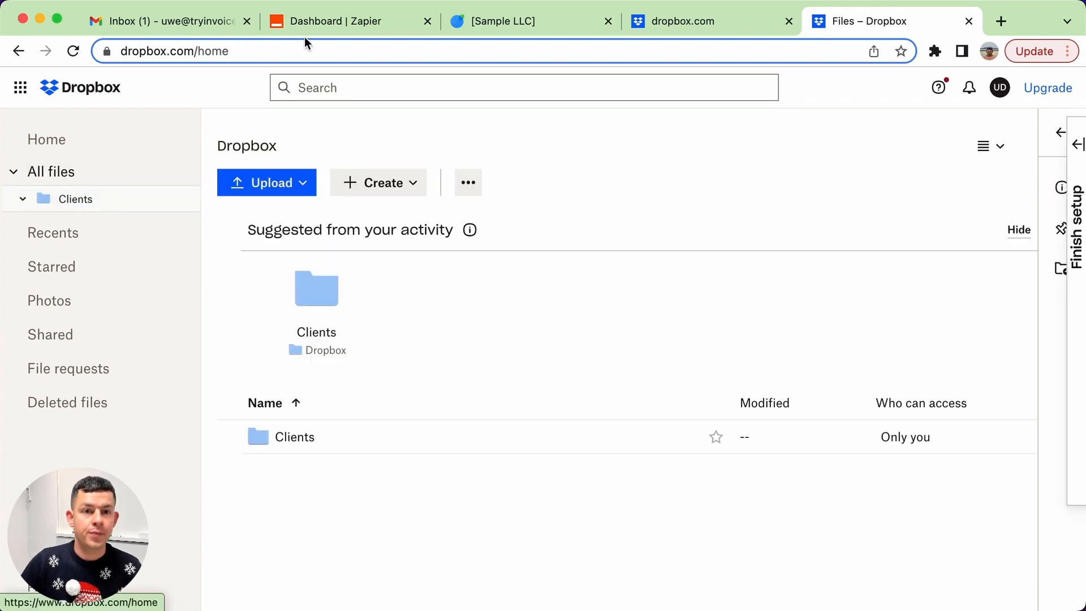
Step: Switch to the Zapier dashboard and choose InvoiceBerry and Dropbox as the two apps to connect in a new Zap
click(347, 19)
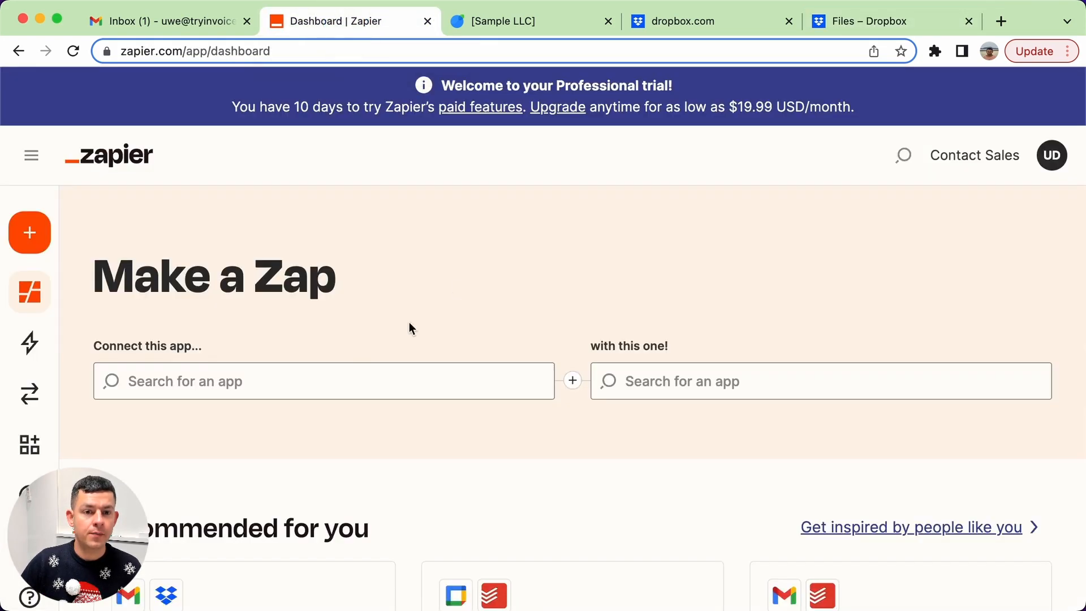
click(355, 378)
text(invoiceberry)
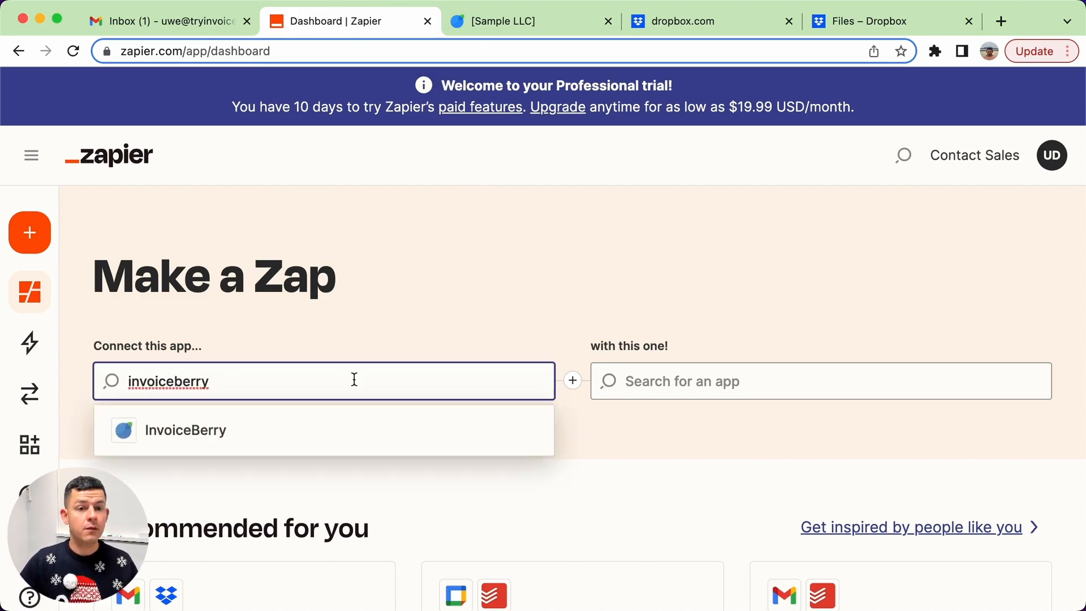
click(323, 442)
click(717, 368)
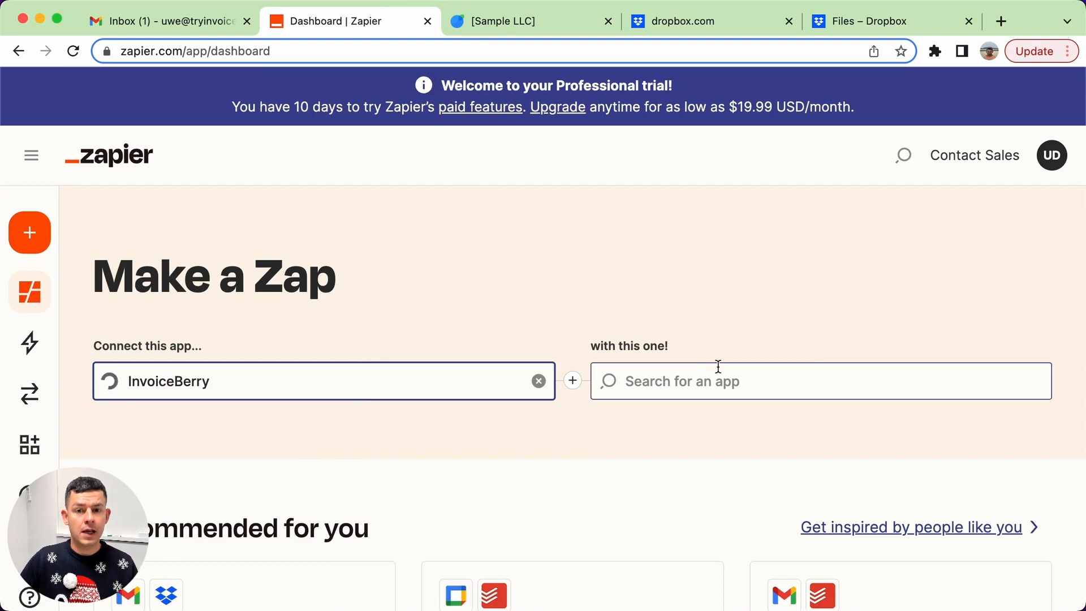
text(dropbox)
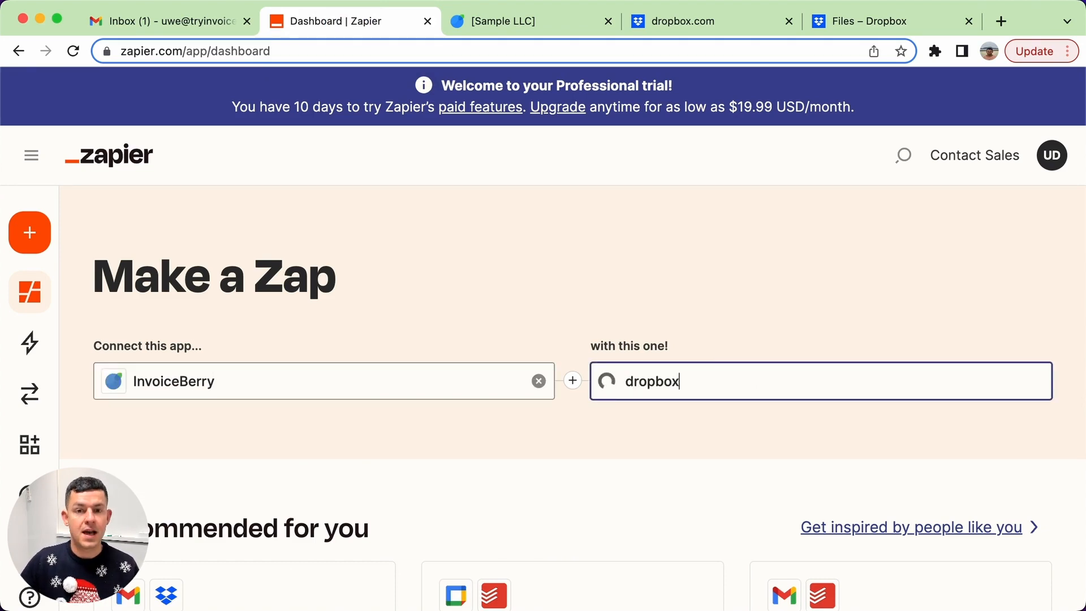
click(723, 429)
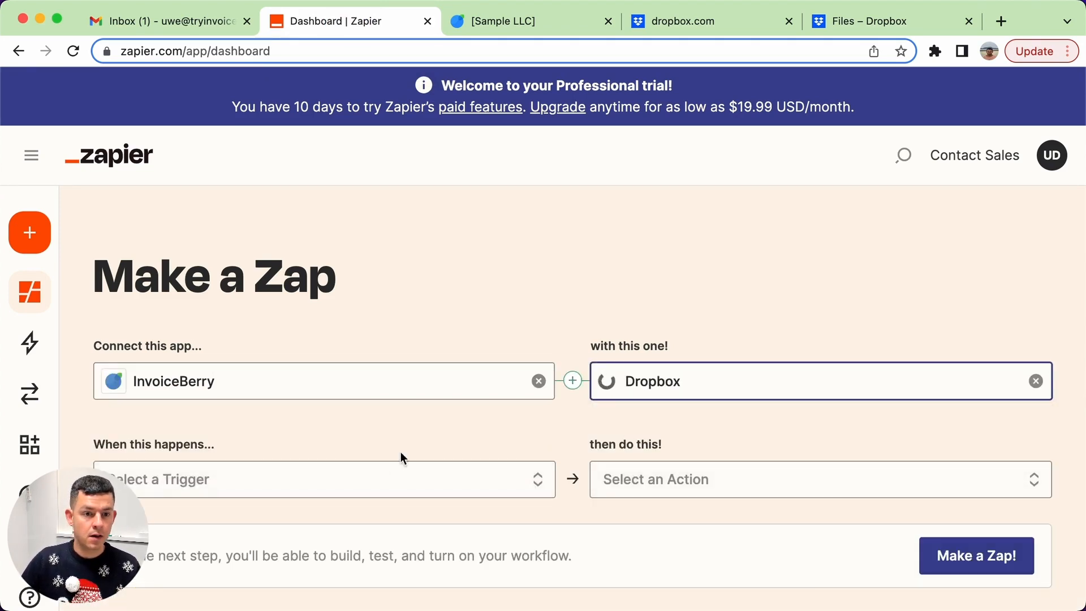
Step: Set the InvoiceBerry trigger of the Zap to New Client
click(347, 491)
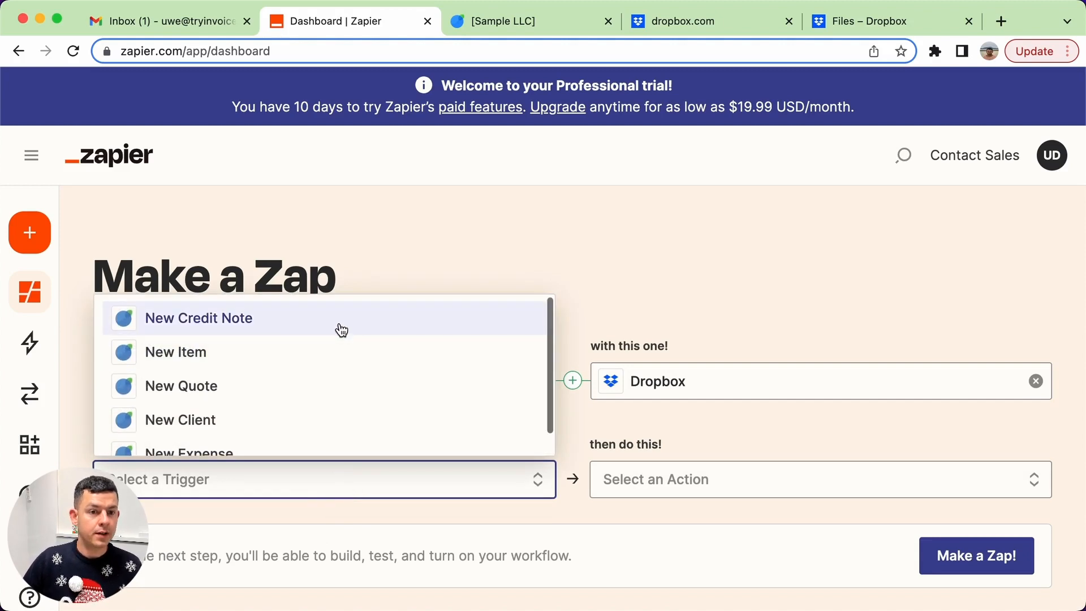
scroll(339, 331, down, 1)
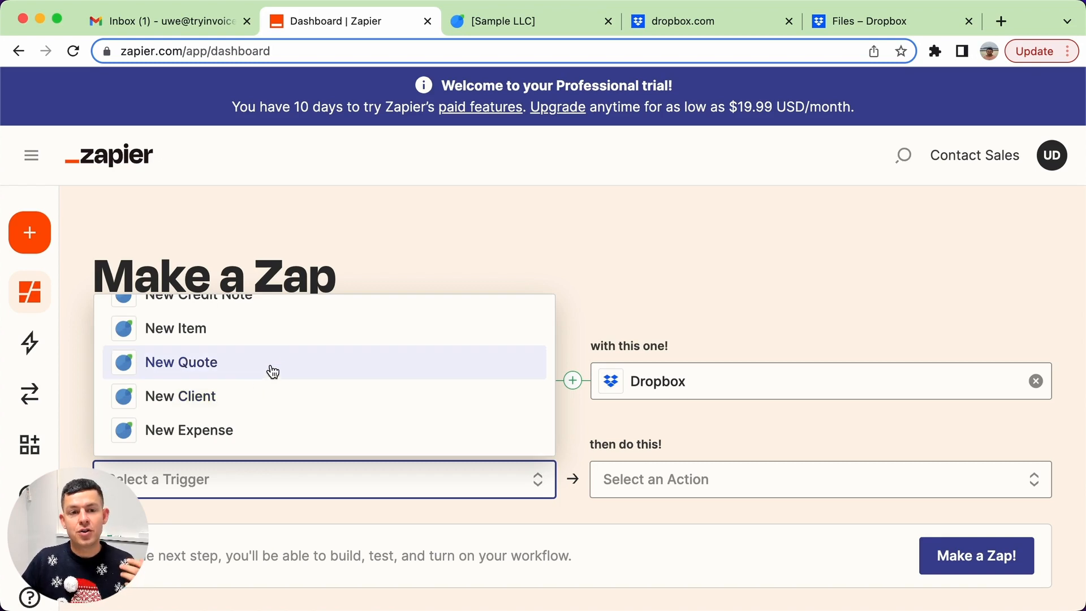
scroll(261, 371, up, 1)
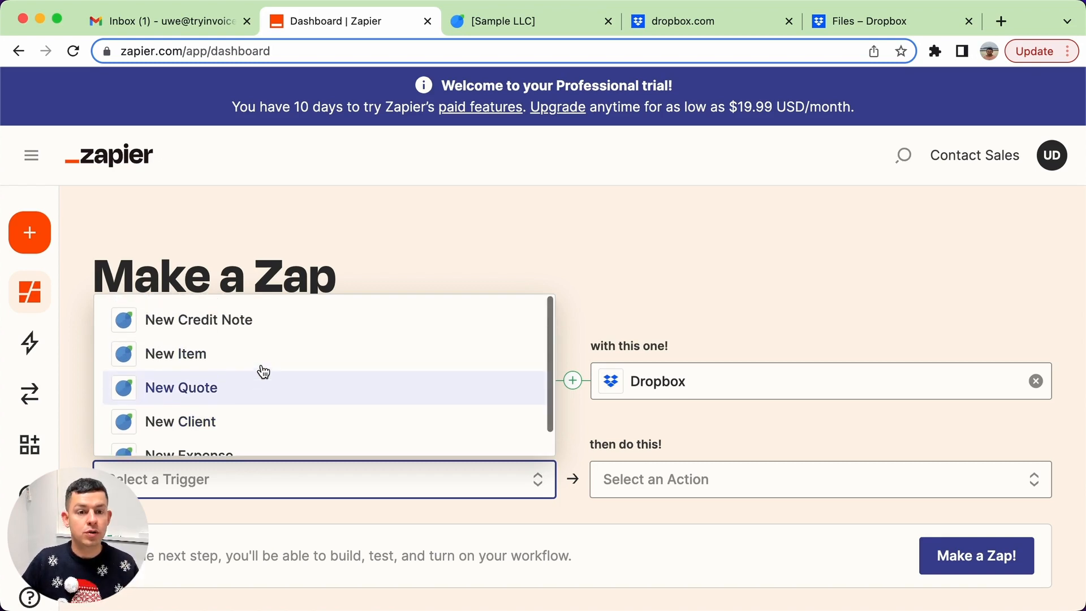
scroll(263, 372, down, 1)
scroll(263, 371, up, 1)
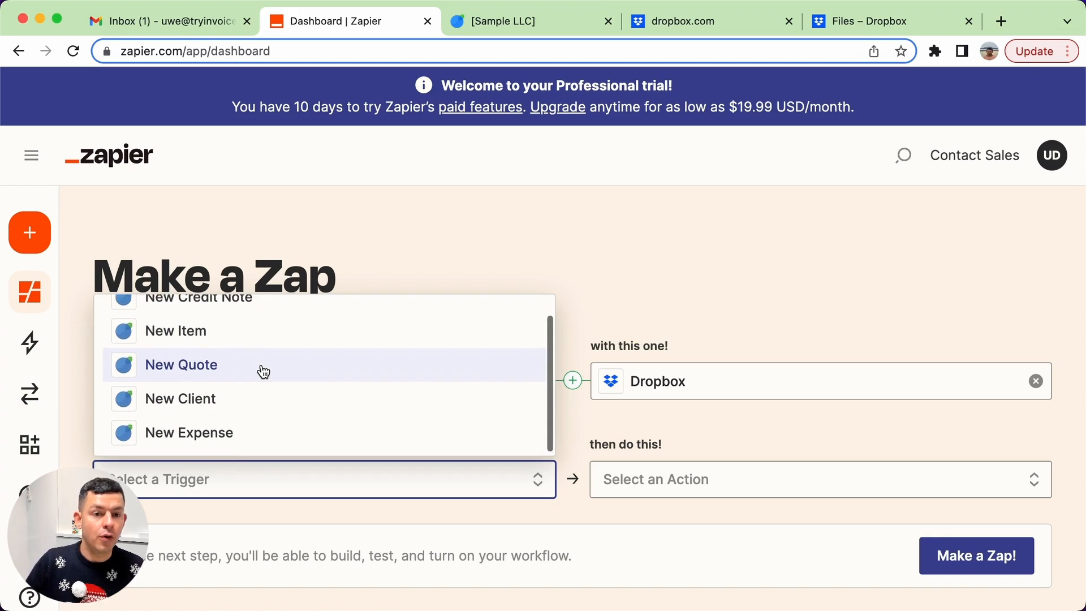
scroll(262, 371, down, 1)
scroll(259, 375, up, 1)
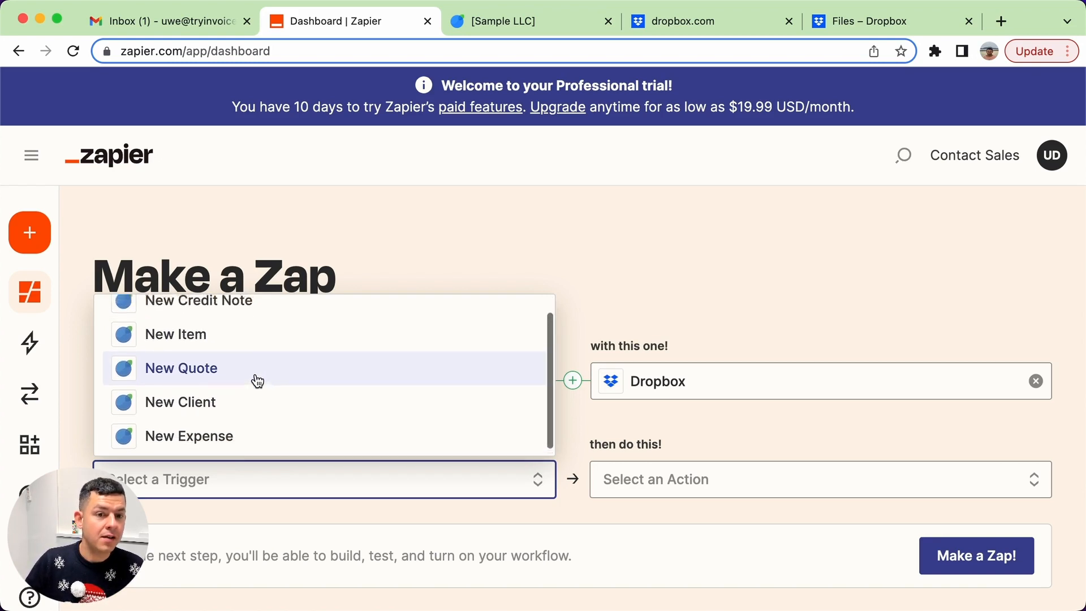
scroll(206, 371, down, 1)
click(195, 390)
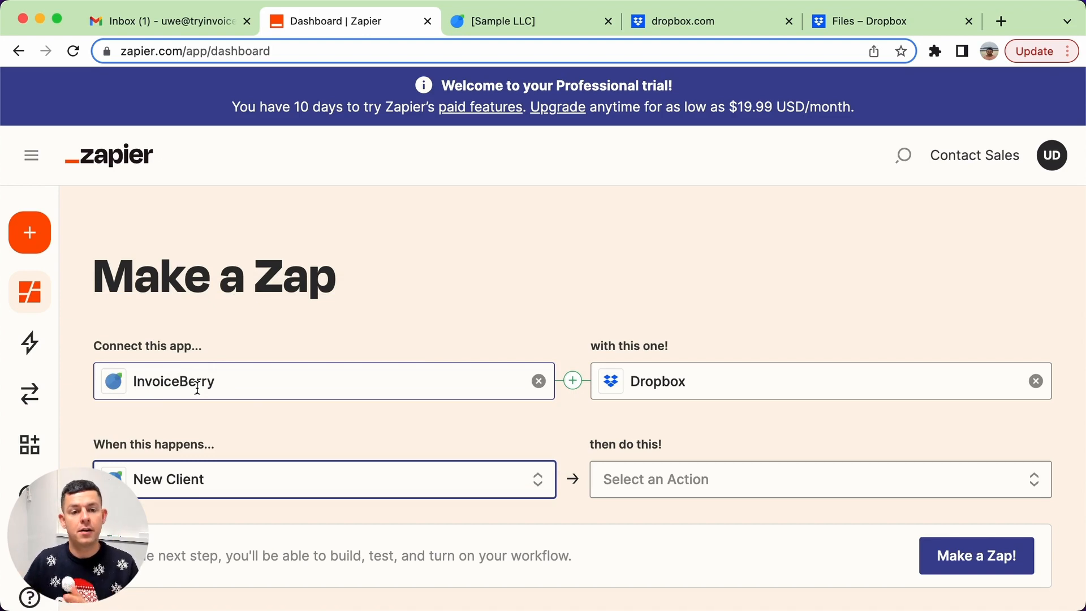
Step: Set the Dropbox action of the Zap to Create Folder
click(686, 482)
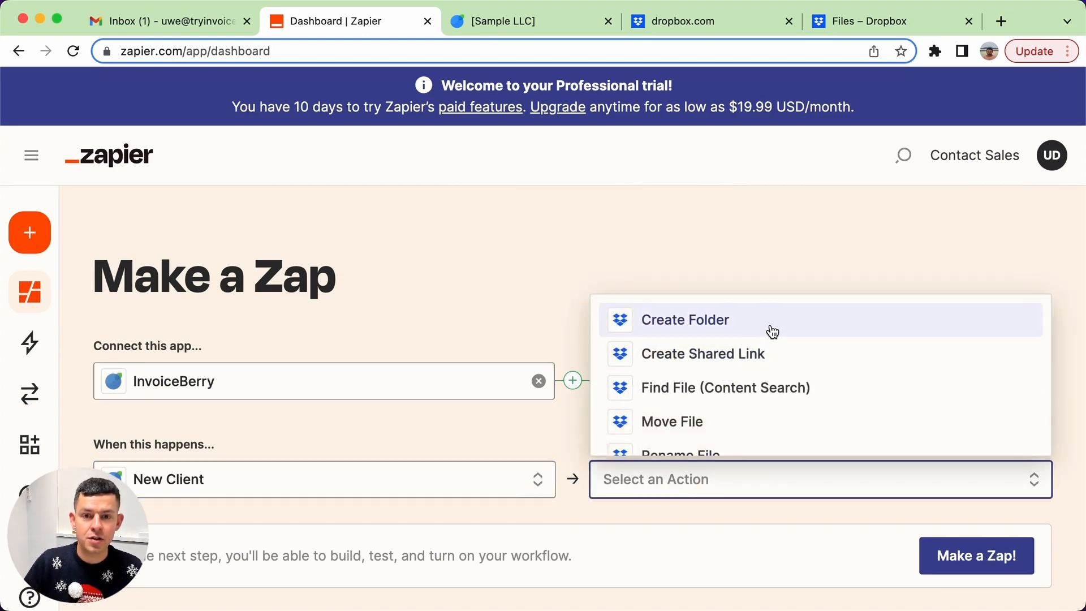
scroll(770, 332, down, 1)
scroll(772, 332, down, 5)
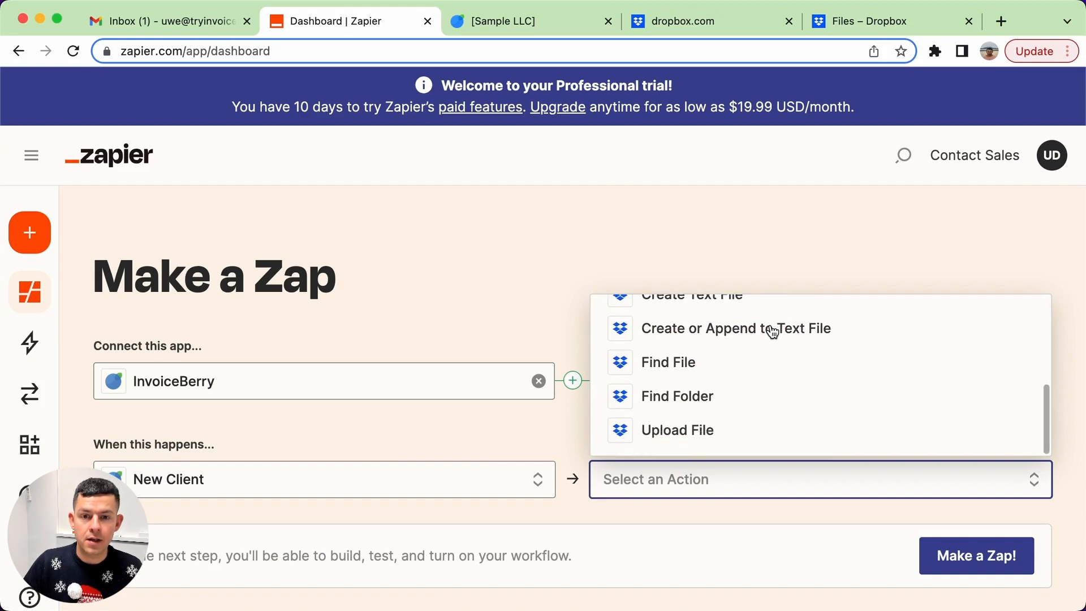
scroll(773, 332, up, 3)
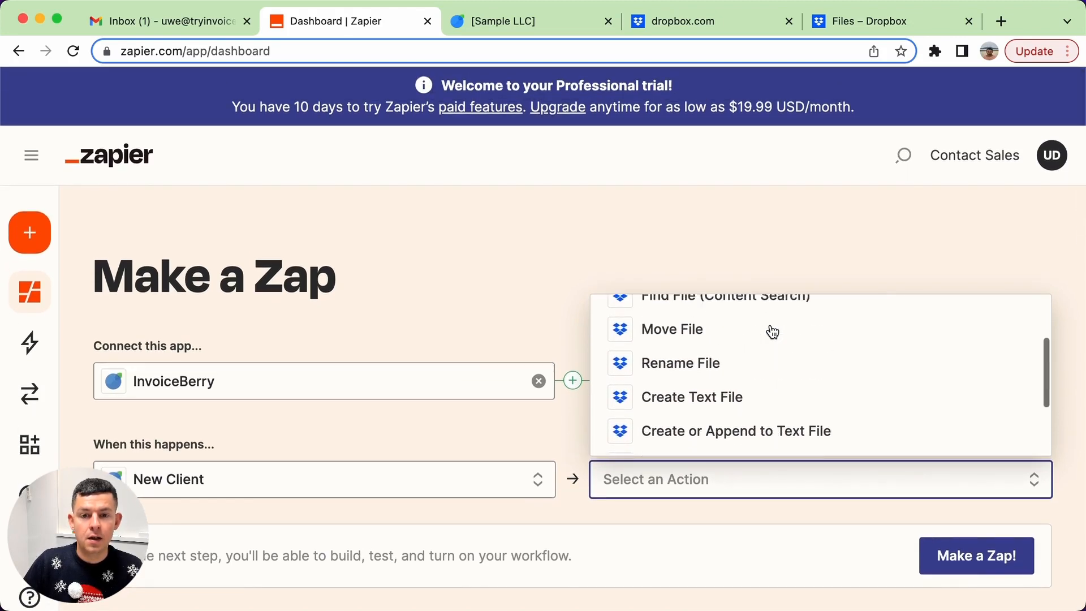
scroll(772, 332, down, 4)
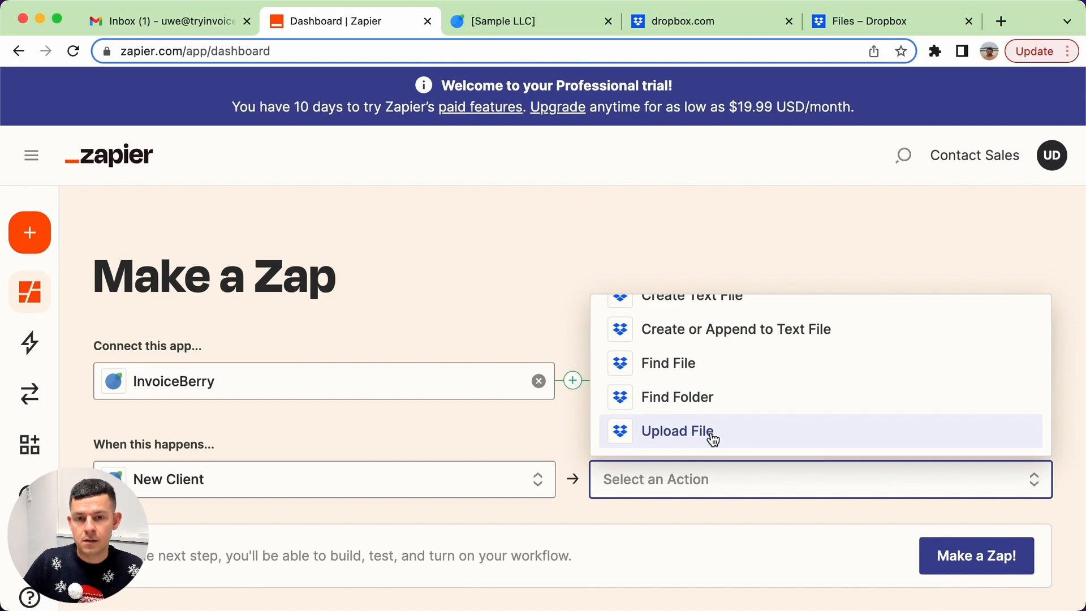
scroll(712, 438, up, 5)
click(745, 319)
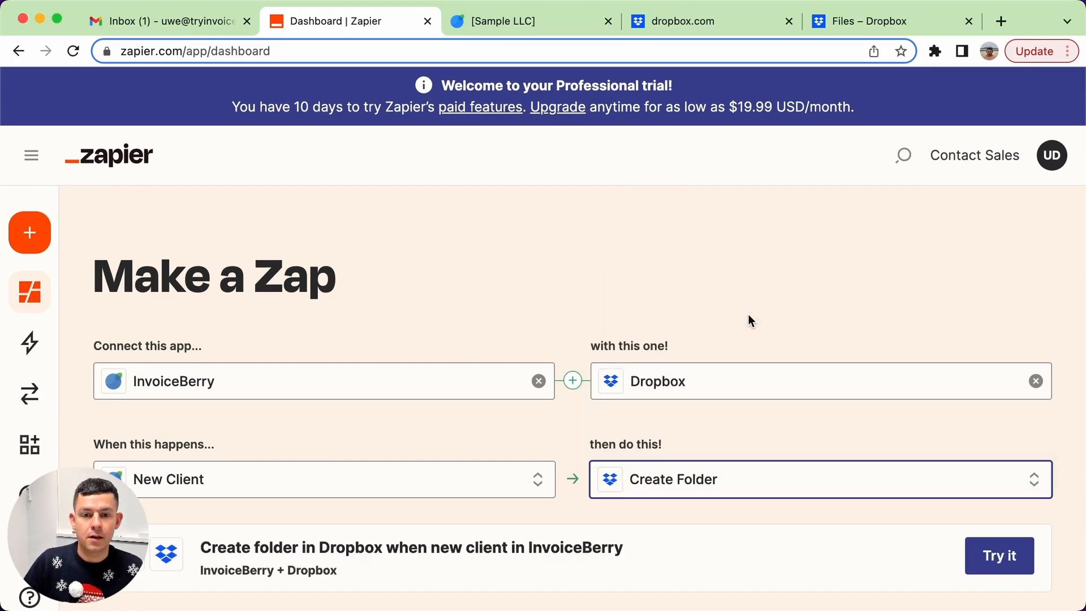
Step: Start the guided setup for the InvoiceBerry to Dropbox Zap and open the InvoiceBerry account connection form
scroll(944, 419, down, 2)
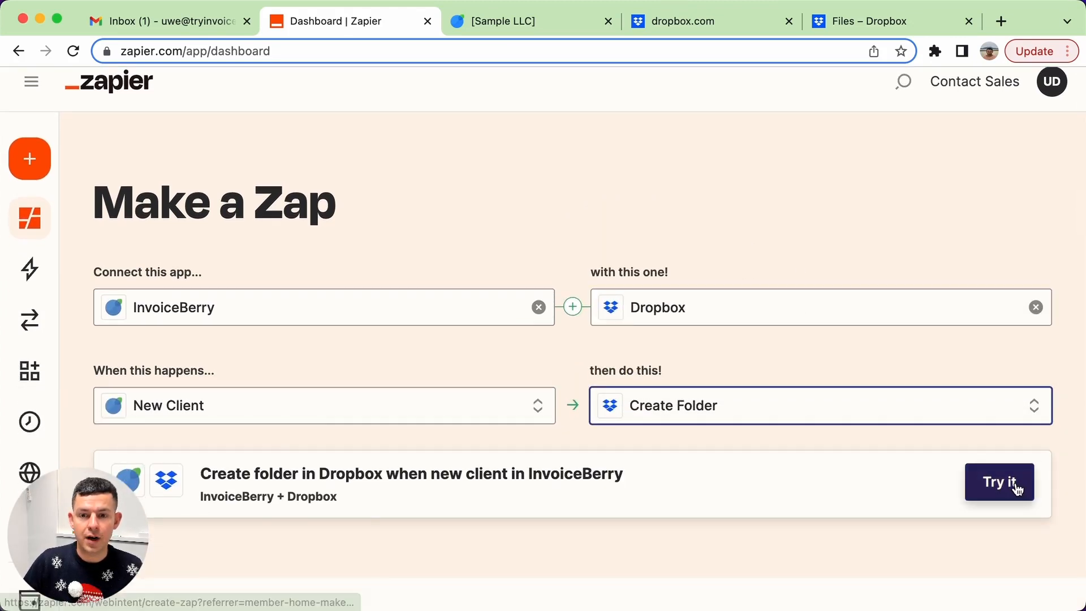
click(1014, 486)
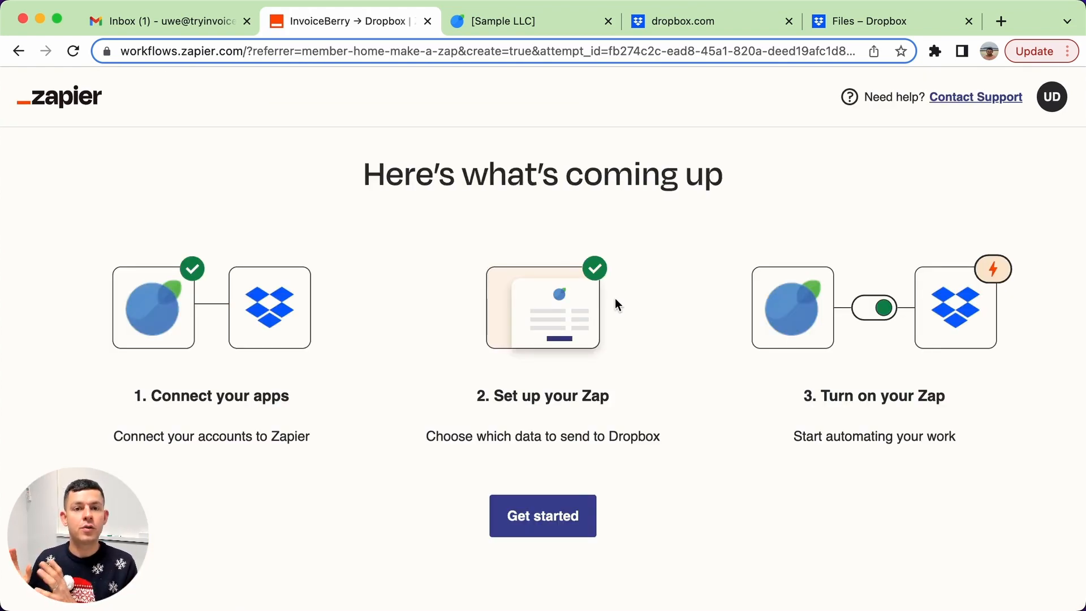
click(546, 520)
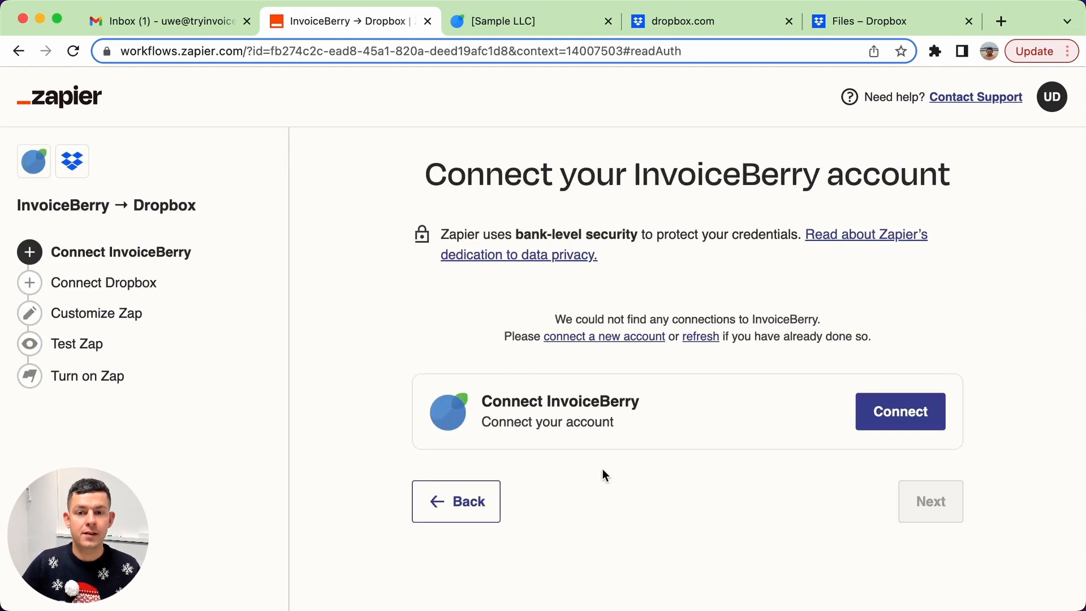
click(925, 415)
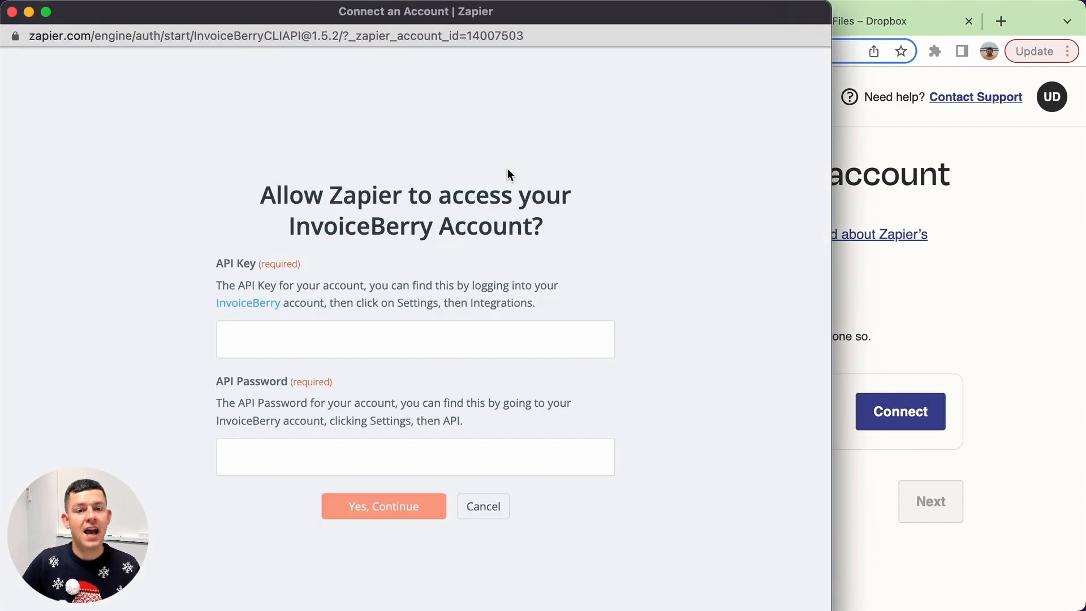
Step: Switch to InvoiceBerry and open the Integrations section of its main settings
click(959, 309)
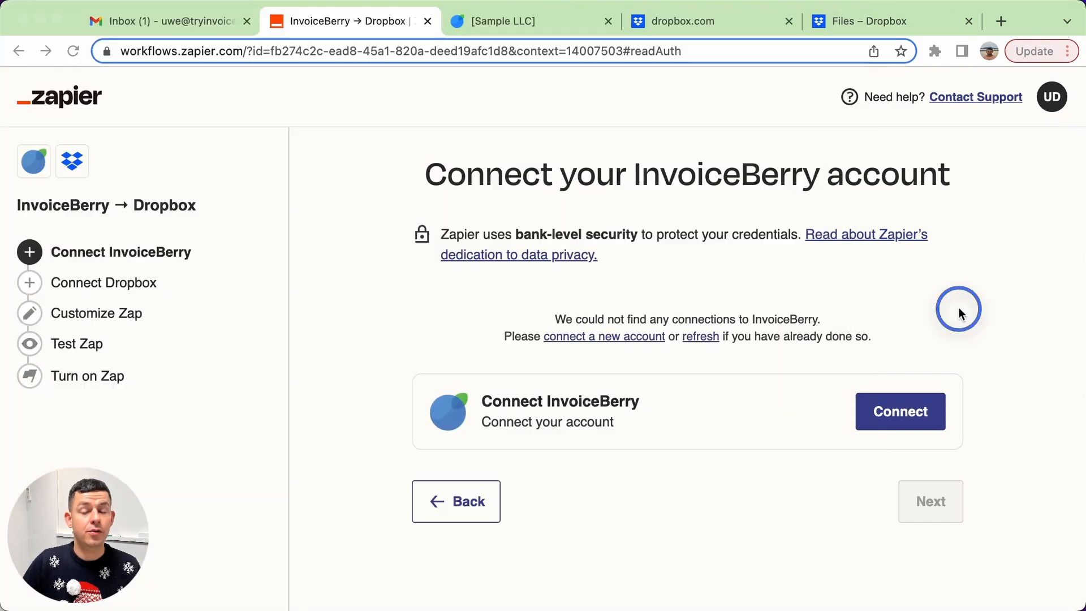
click(542, 20)
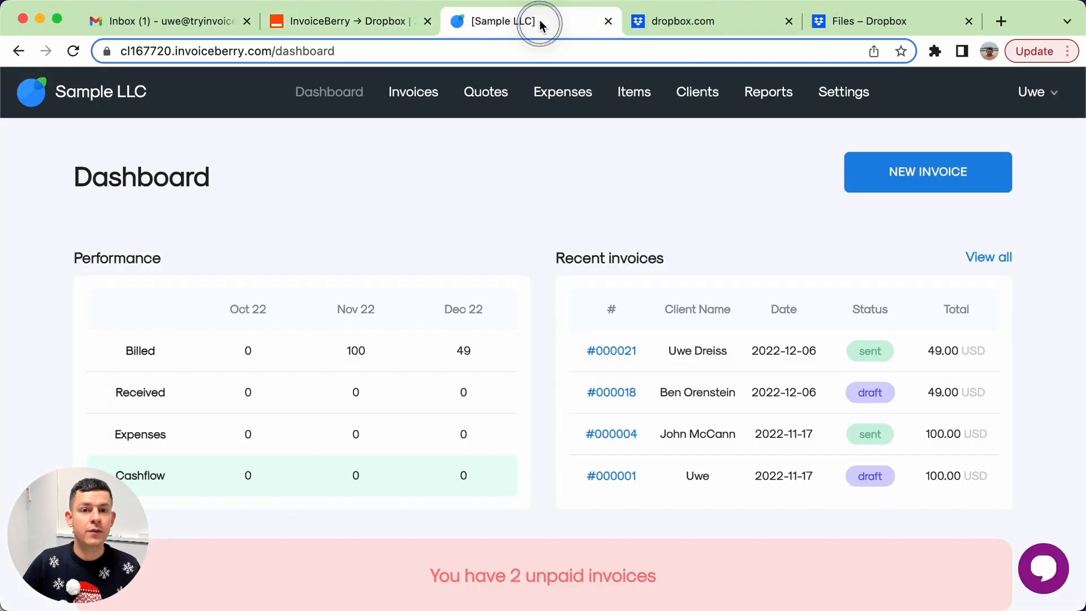
click(843, 97)
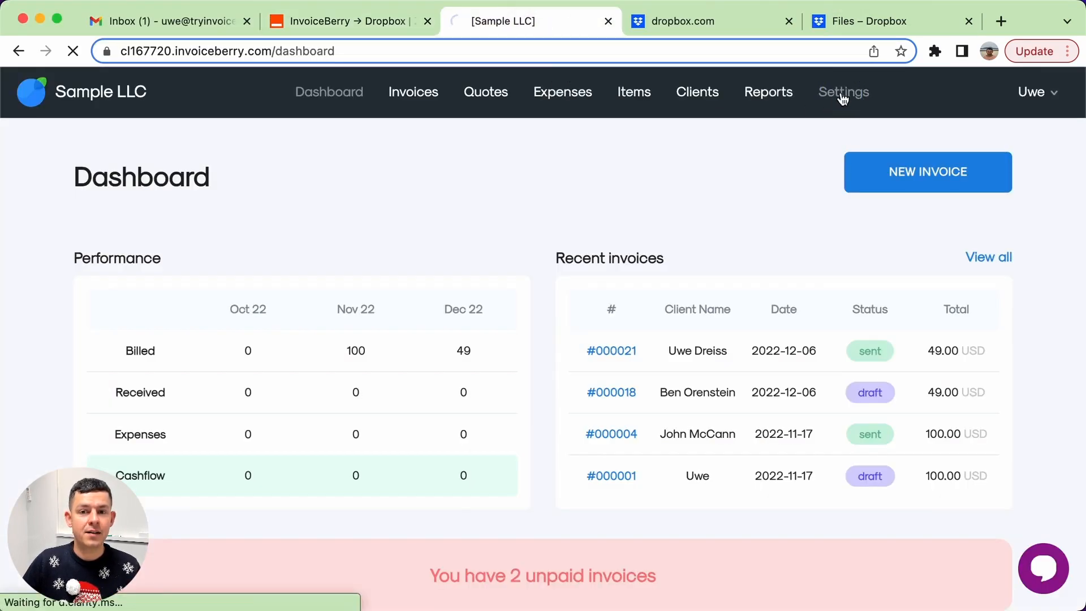
scroll(622, 401, down, 2)
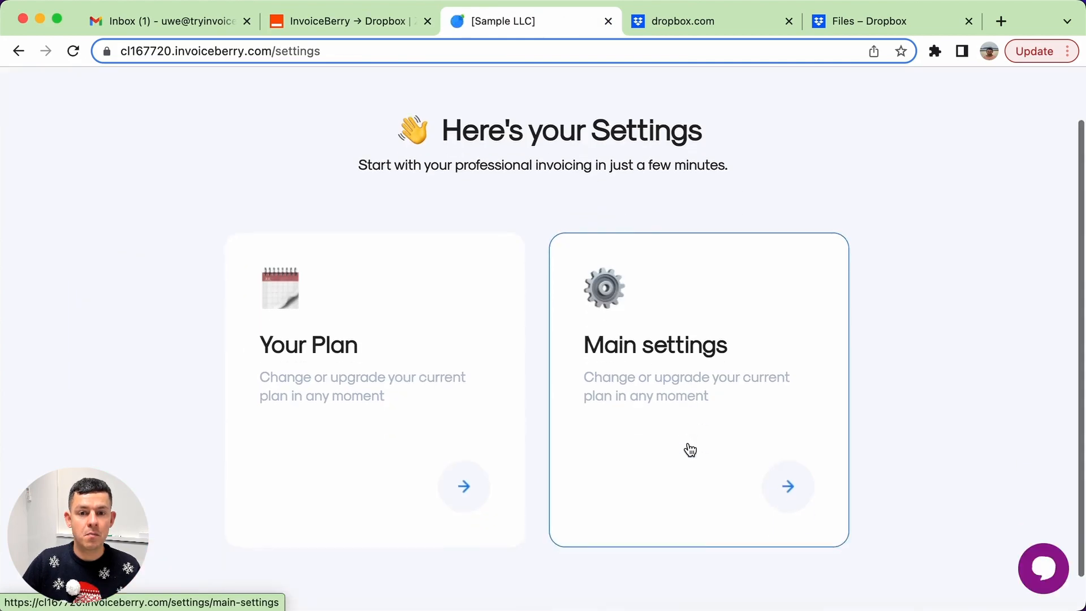
click(667, 379)
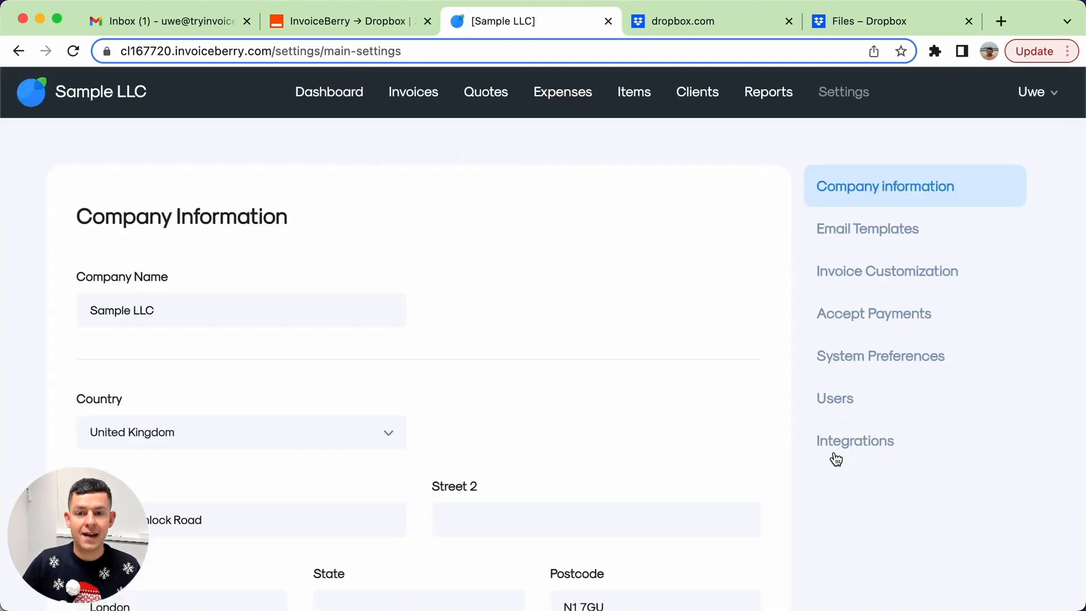
click(834, 453)
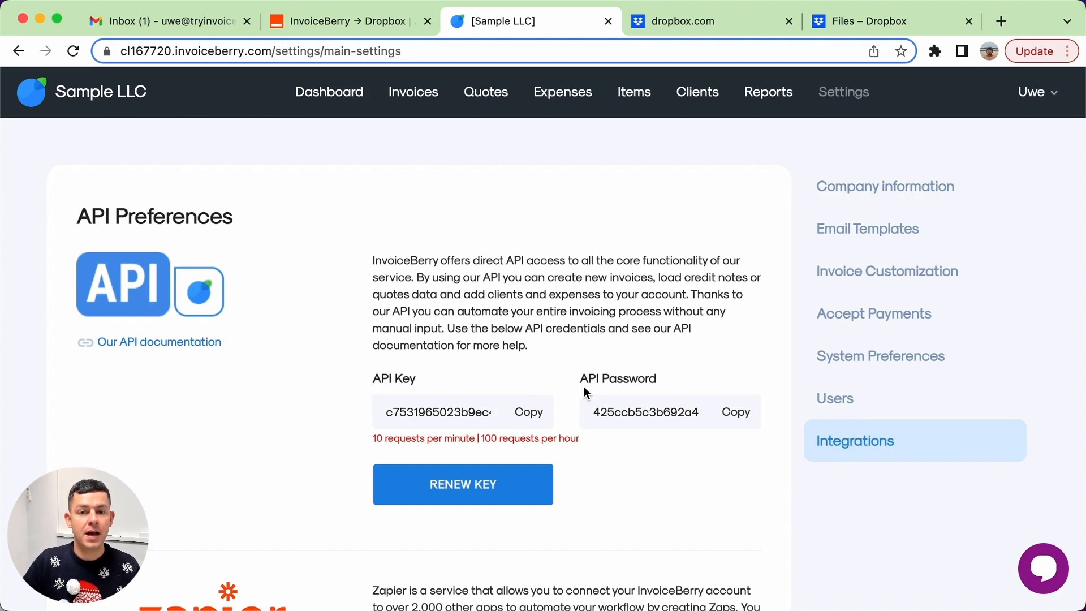
Step: Copy the API key from InvoiceBerry and paste it into the API Key field of Zapier's connection form
click(529, 412)
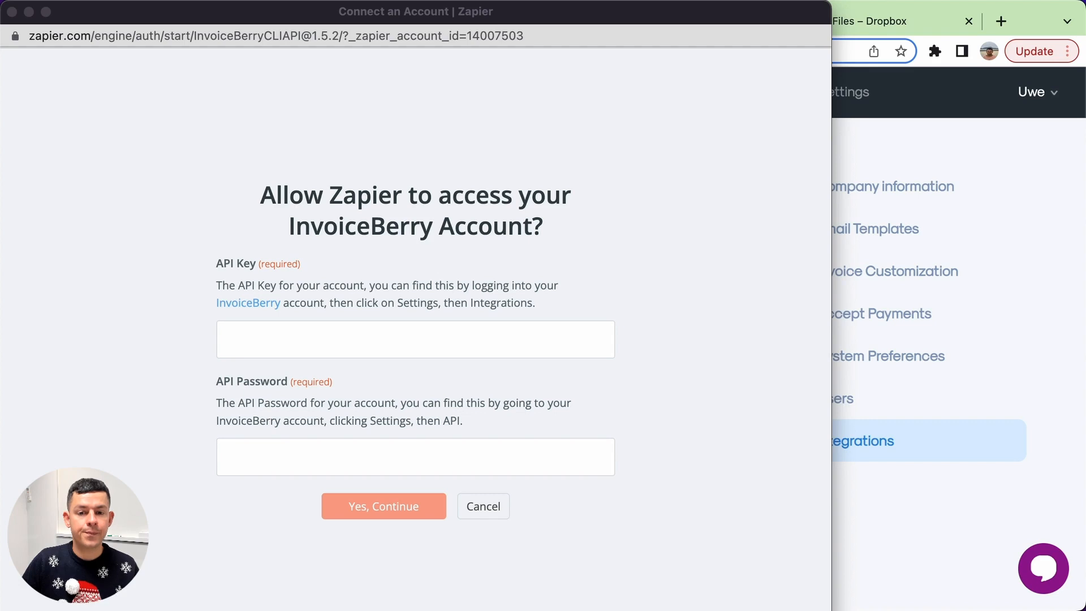
click(403, 334)
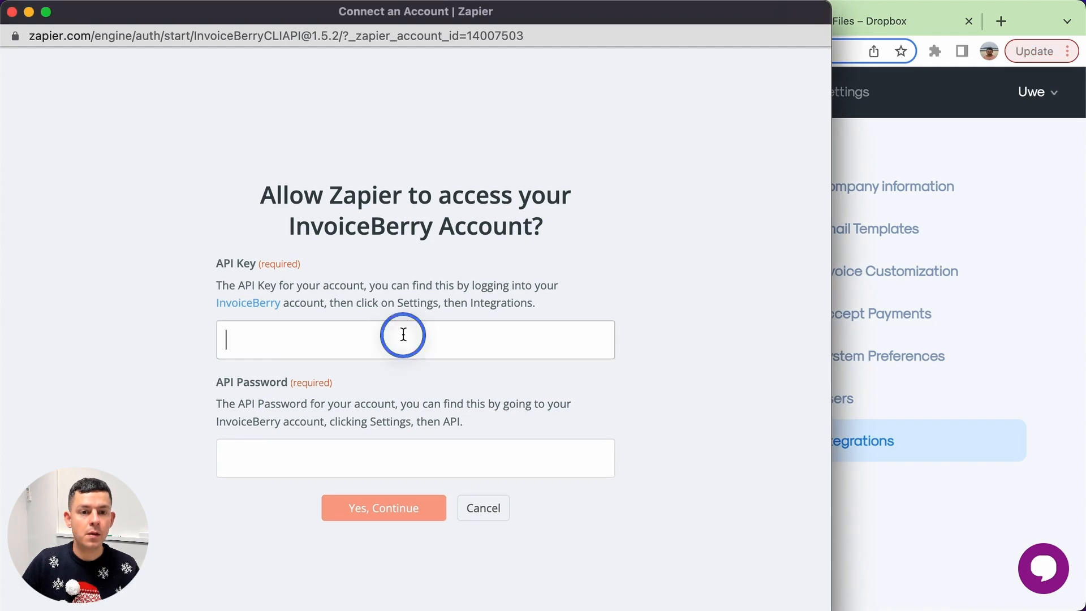
key(super+v)
Step: Copy the API password from InvoiceBerry into Zapier's API Password field and authorize the account connection
click(900, 530)
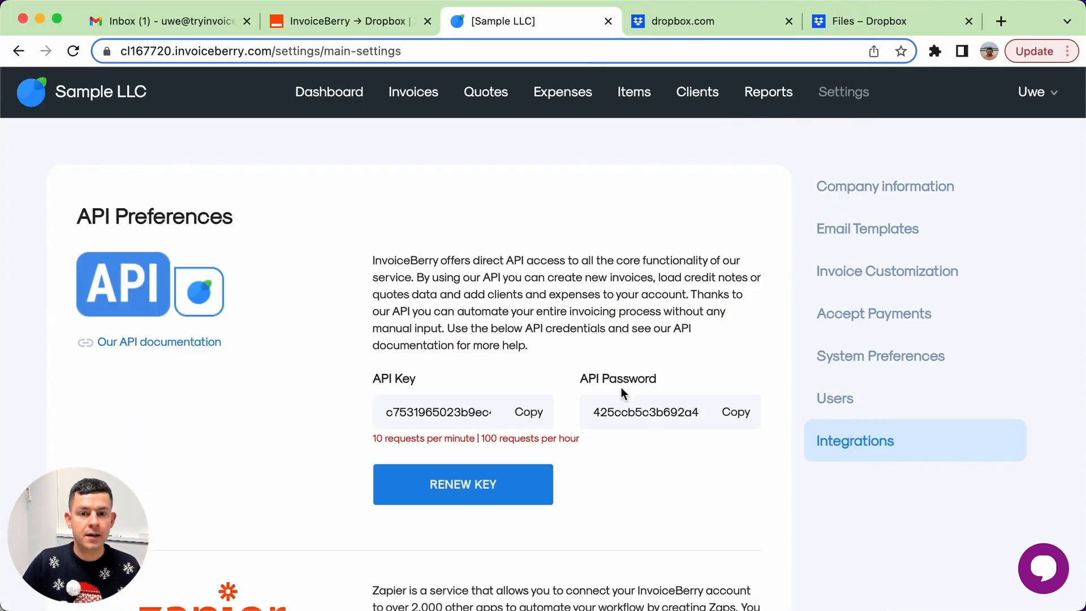
click(735, 413)
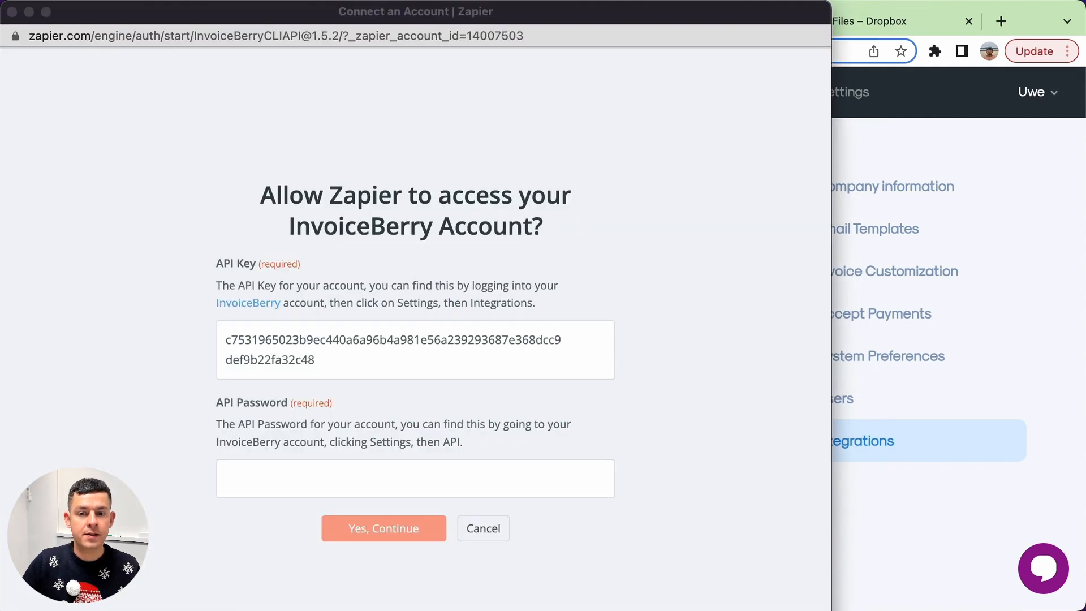
click(499, 477)
key(super+v)
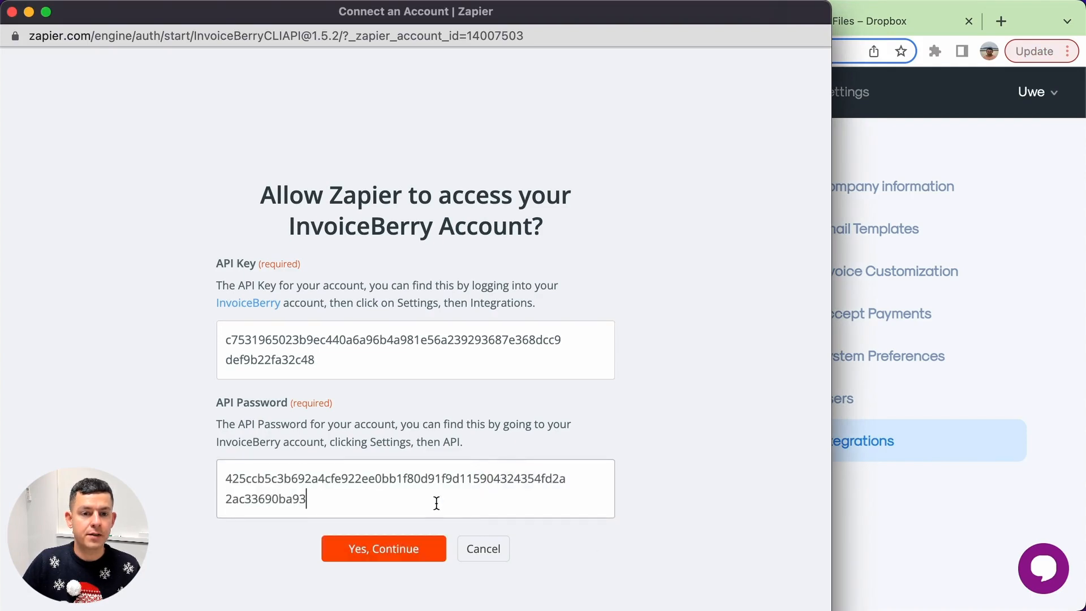
click(393, 547)
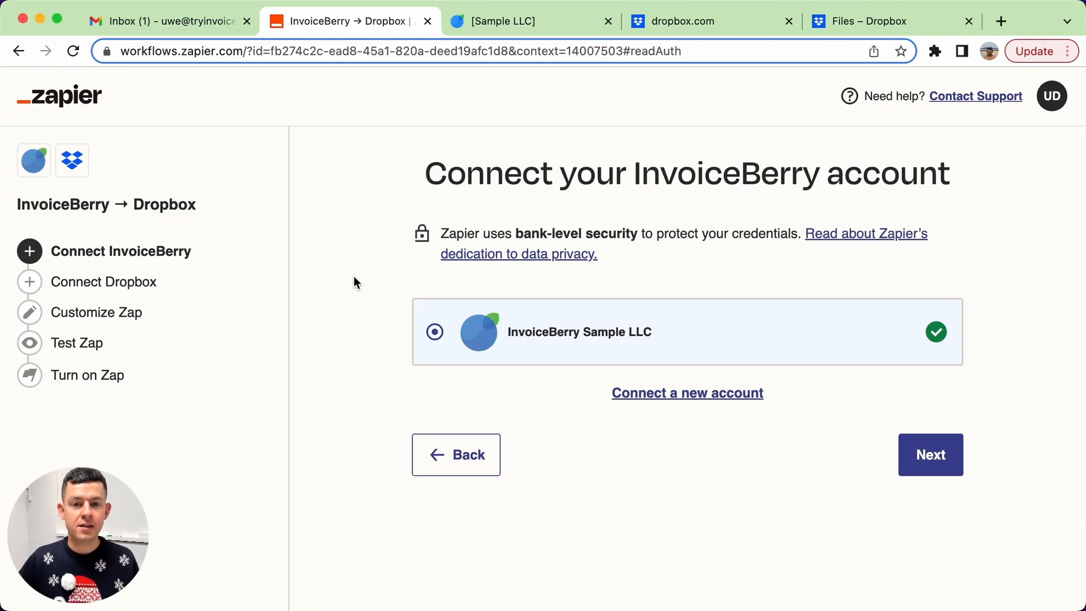
Step: Confirm the connected InvoiceBerry account for the Zap, and switch to InvoiceBerry to review its client list
click(936, 457)
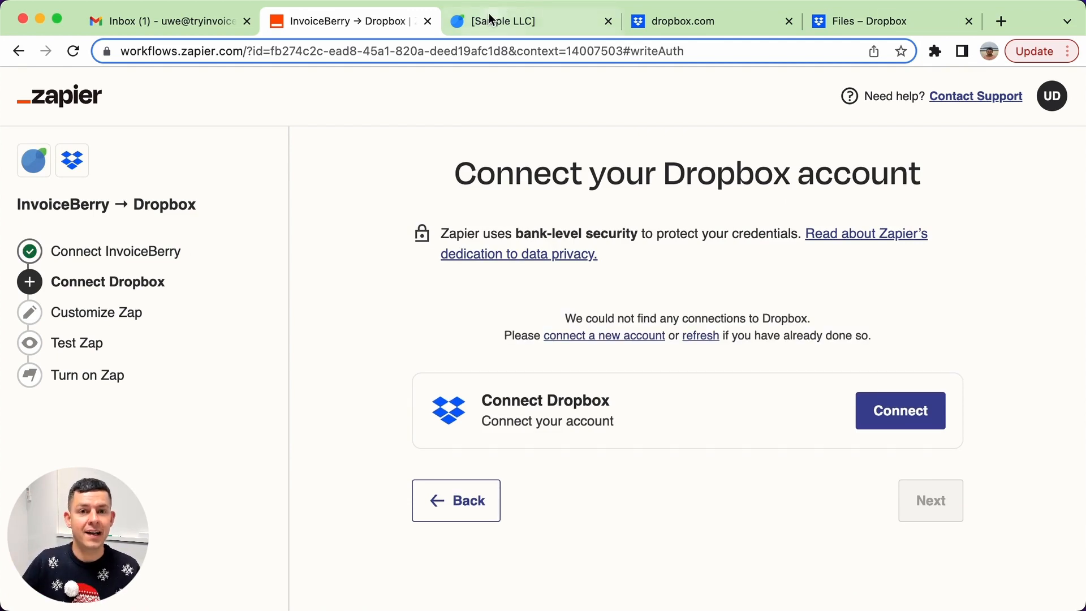
click(490, 20)
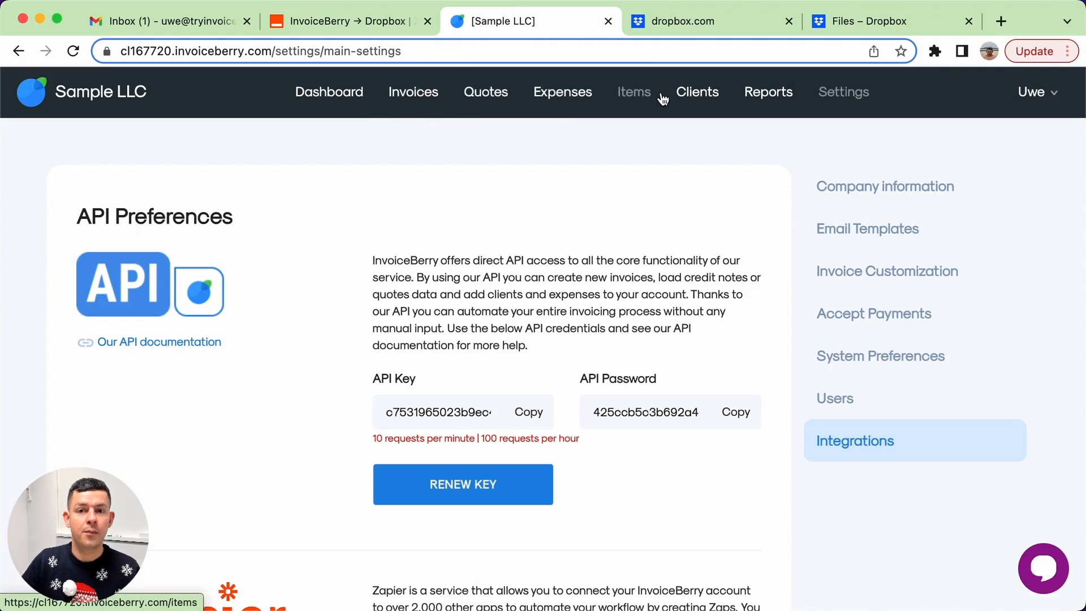
click(680, 96)
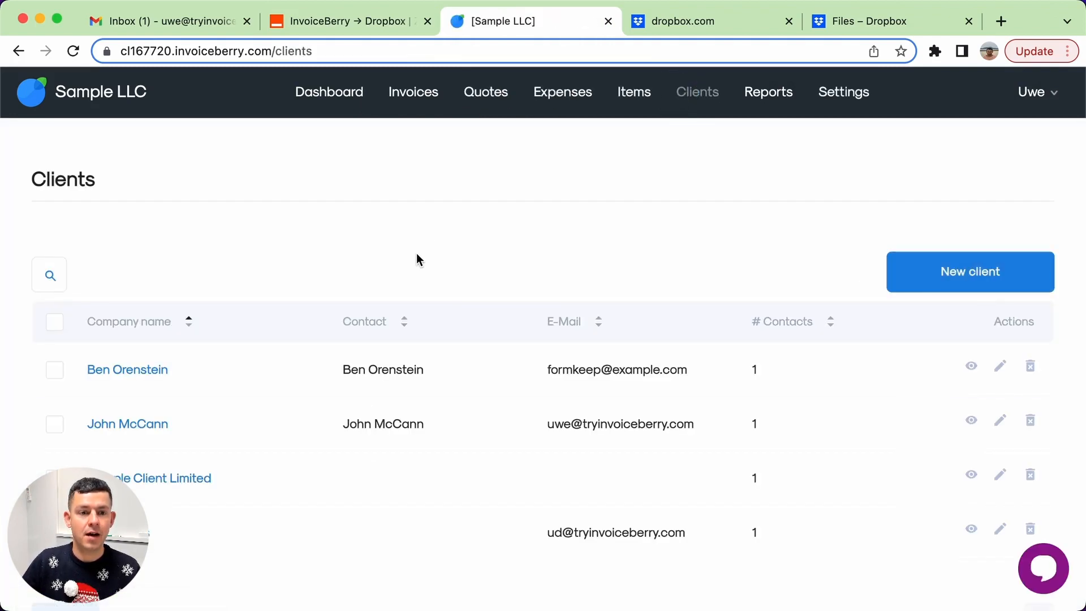
scroll(351, 413, down, 3)
scroll(352, 412, up, 3)
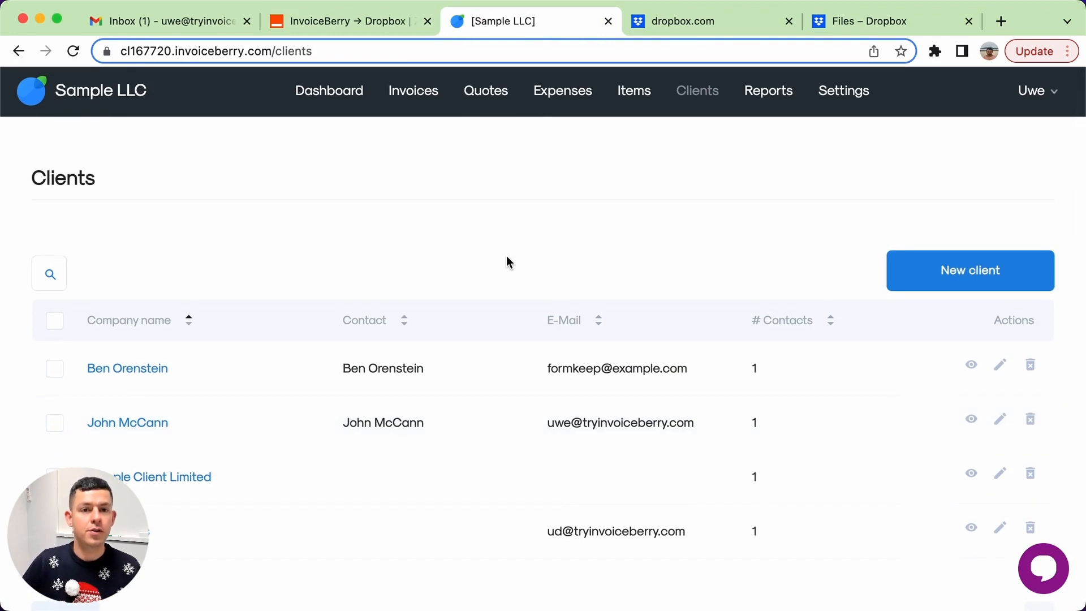
Step: Return to Zapier, connect the Dropbox account and choose /Clients as the parent folder for new folders
click(377, 25)
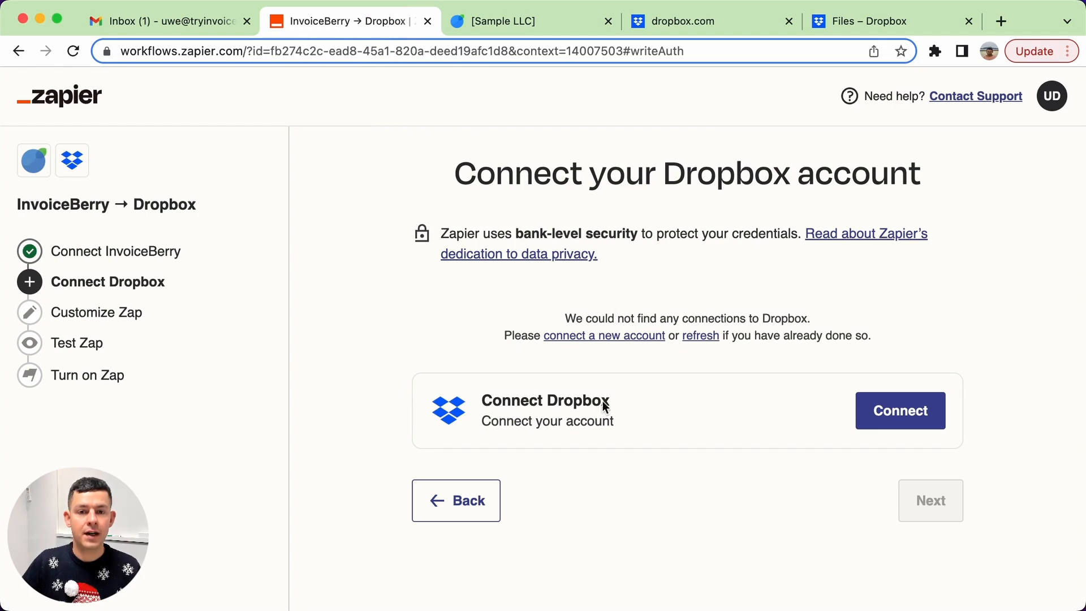
click(896, 417)
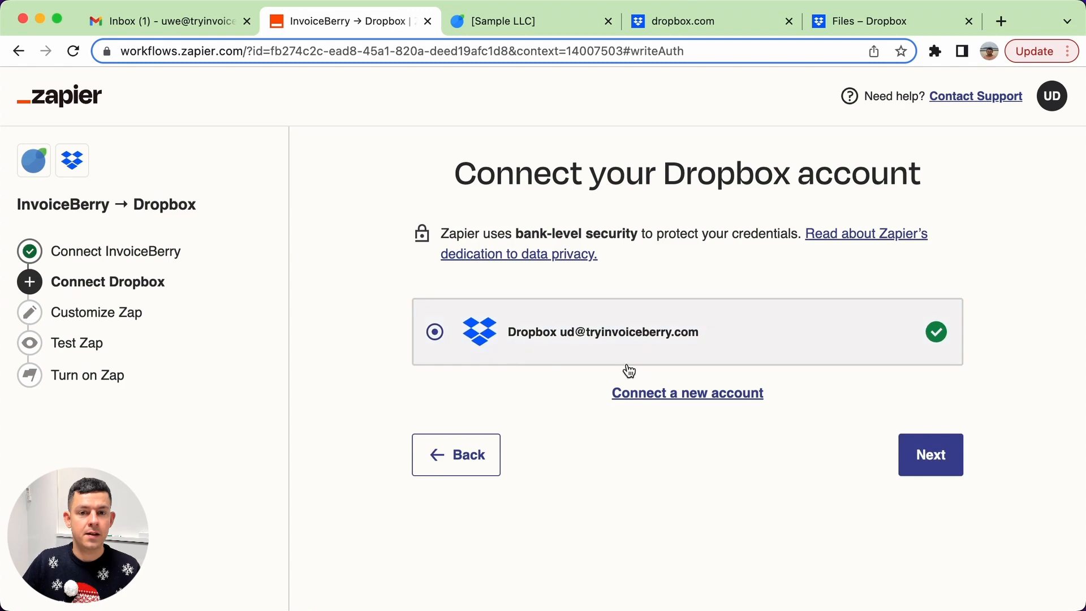
click(924, 464)
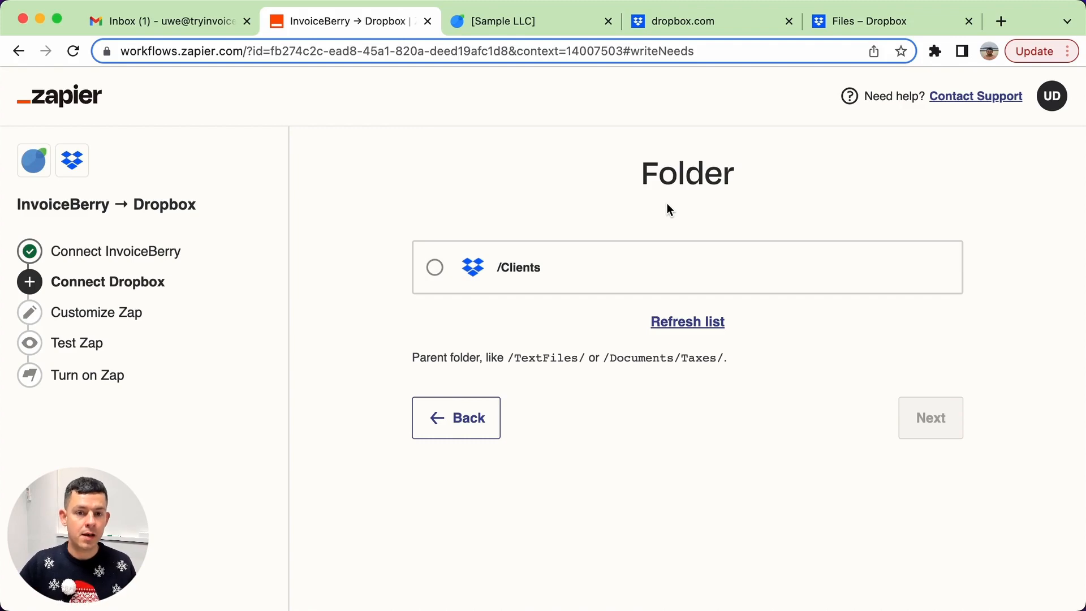
click(472, 264)
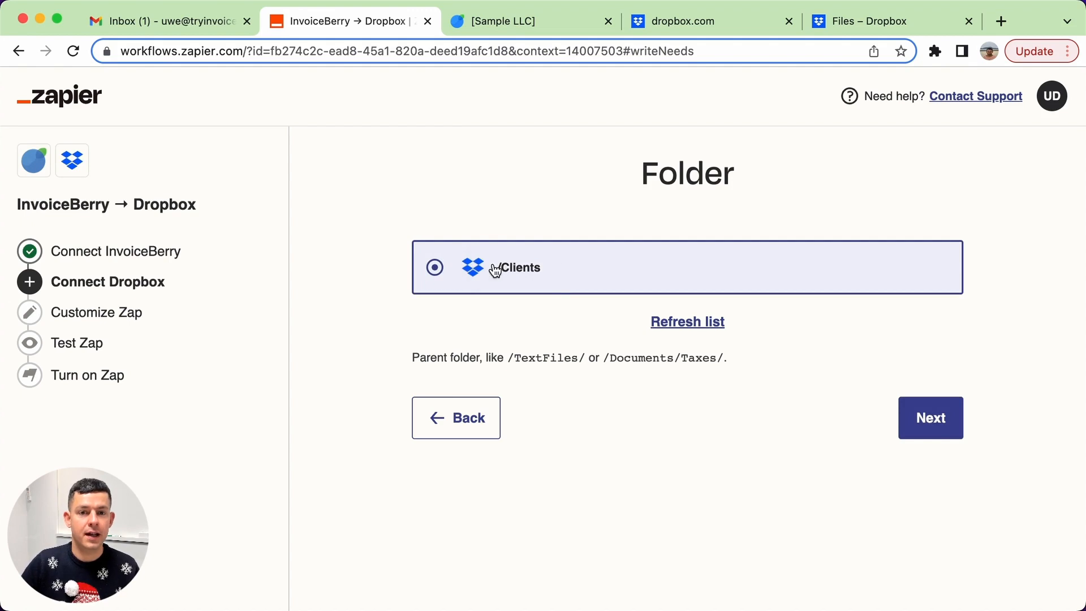
click(923, 417)
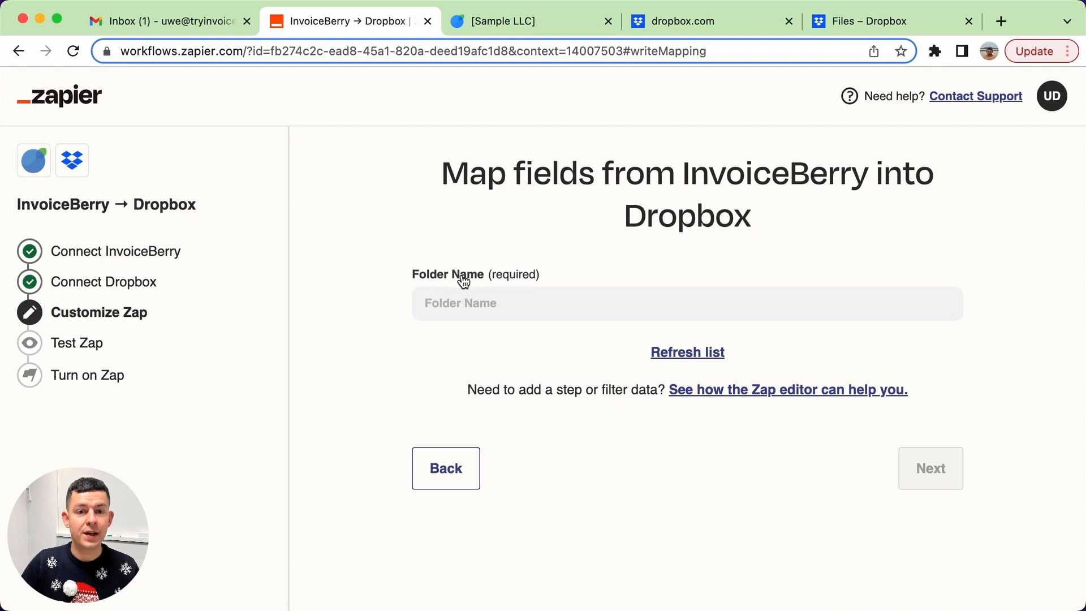
Step: Map InvoiceBerry's Company name element to the required Dropbox Folder Name
click(507, 300)
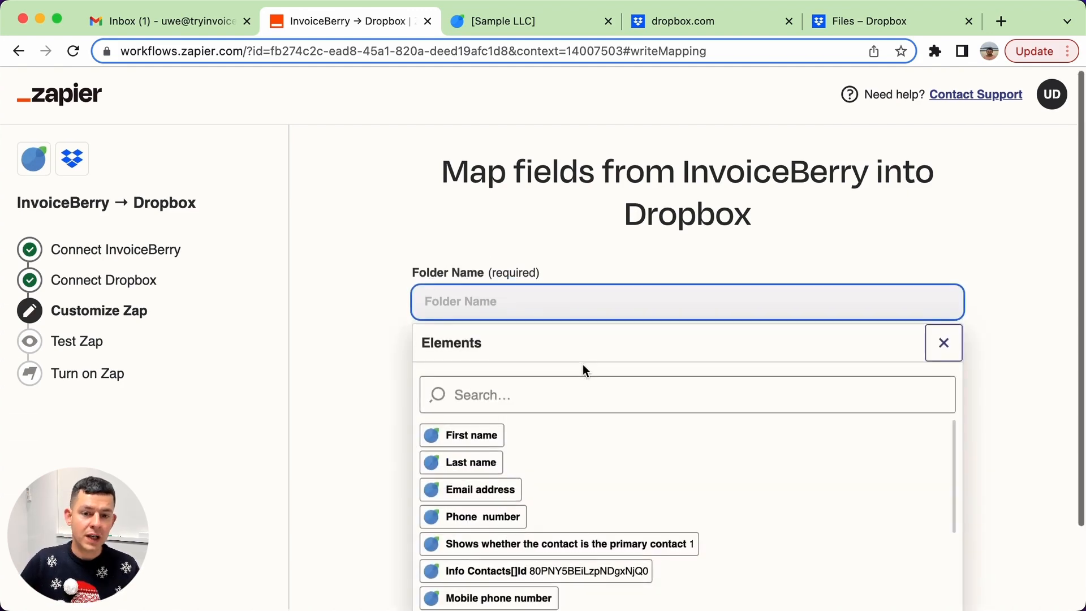
scroll(583, 365, down, 3)
scroll(680, 378, down, 3)
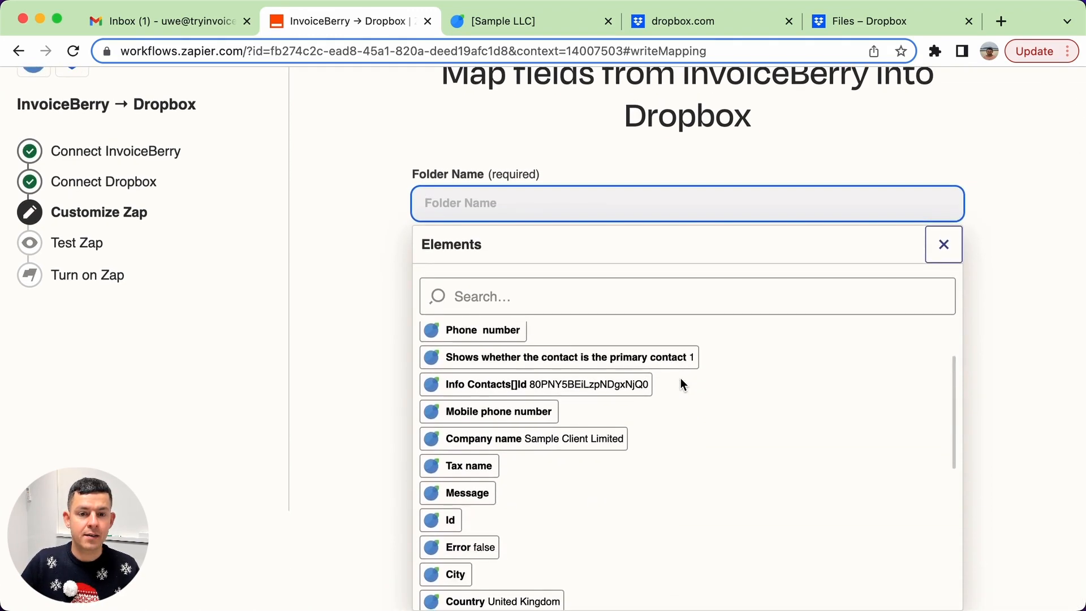
scroll(528, 439, down, 2)
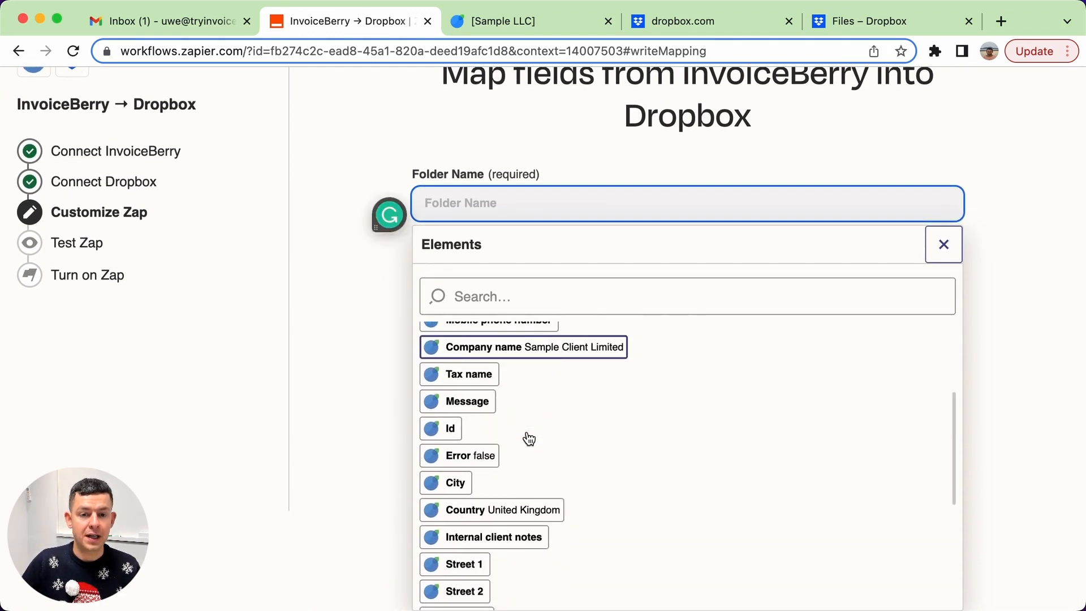
scroll(528, 436, up, 2)
click(559, 411)
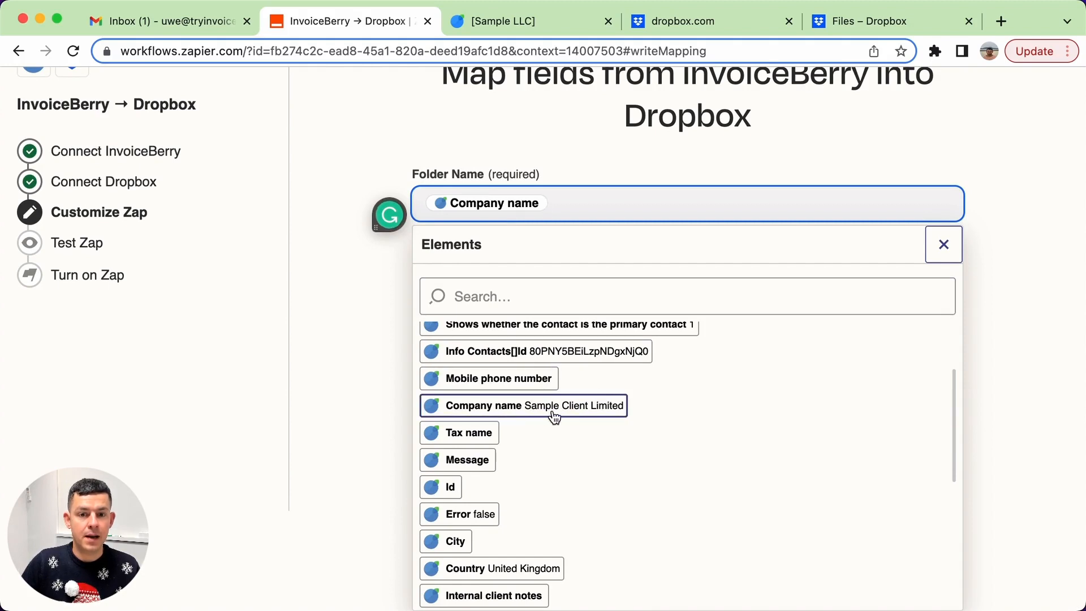
click(376, 353)
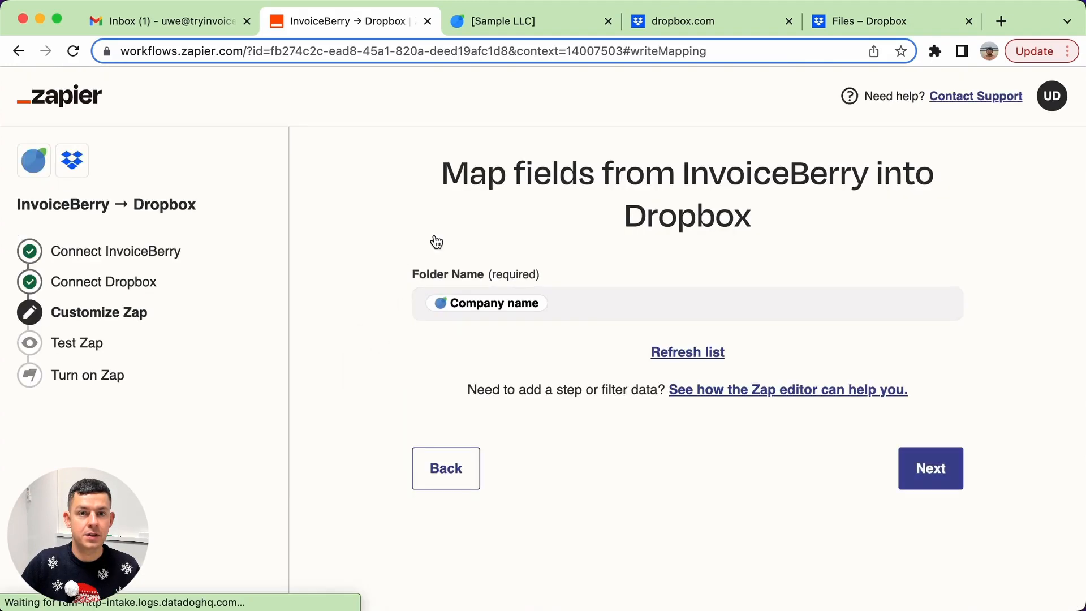
Step: Switch to InvoiceBerry and check the Sample Client Limited entry in the client list
click(542, 29)
scroll(395, 340, down, 1)
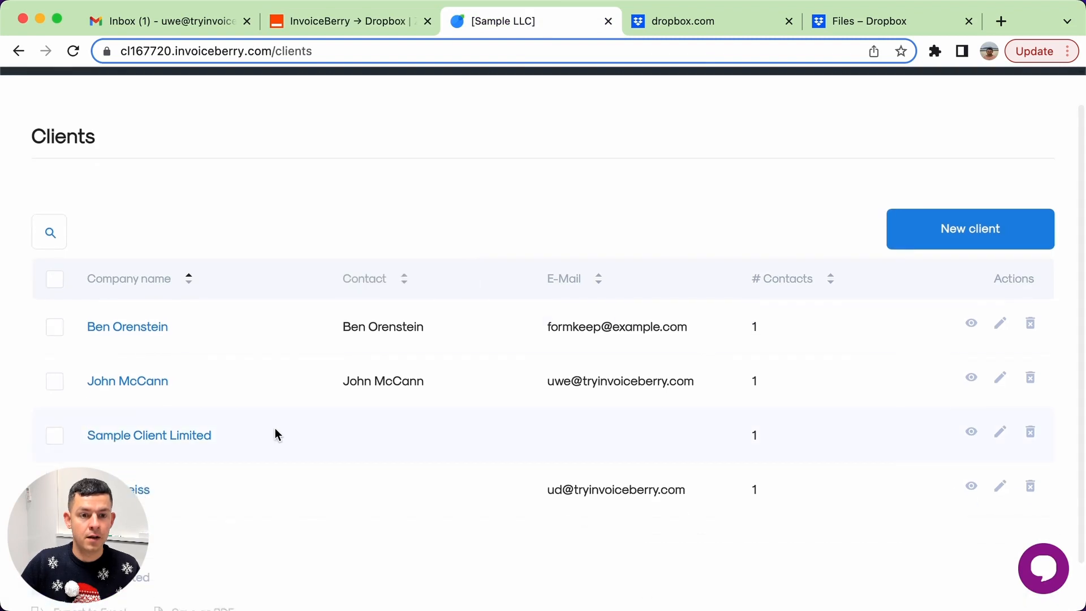
drag(210, 435, 73, 434)
drag(746, 436, 788, 442)
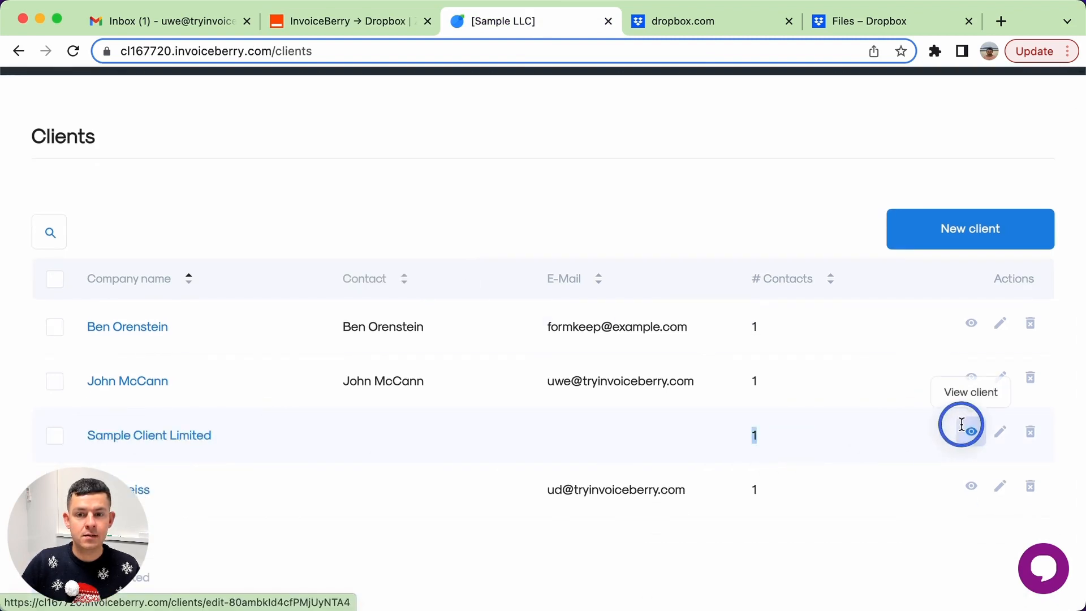
click(895, 430)
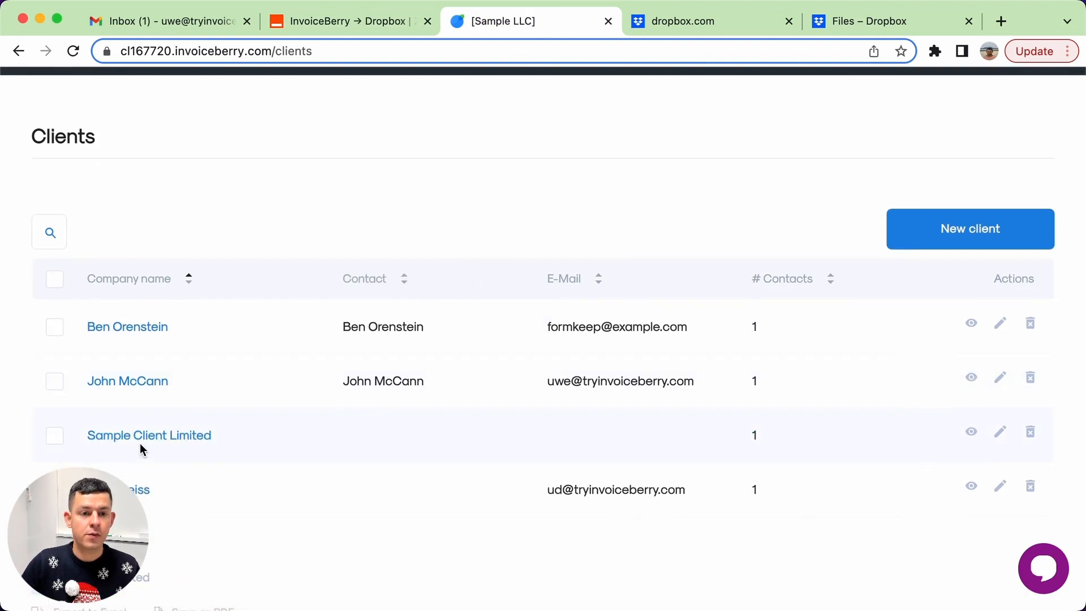
Step: Return to Zapier, accept the field mapping and send a test folder to Dropbox
click(329, 21)
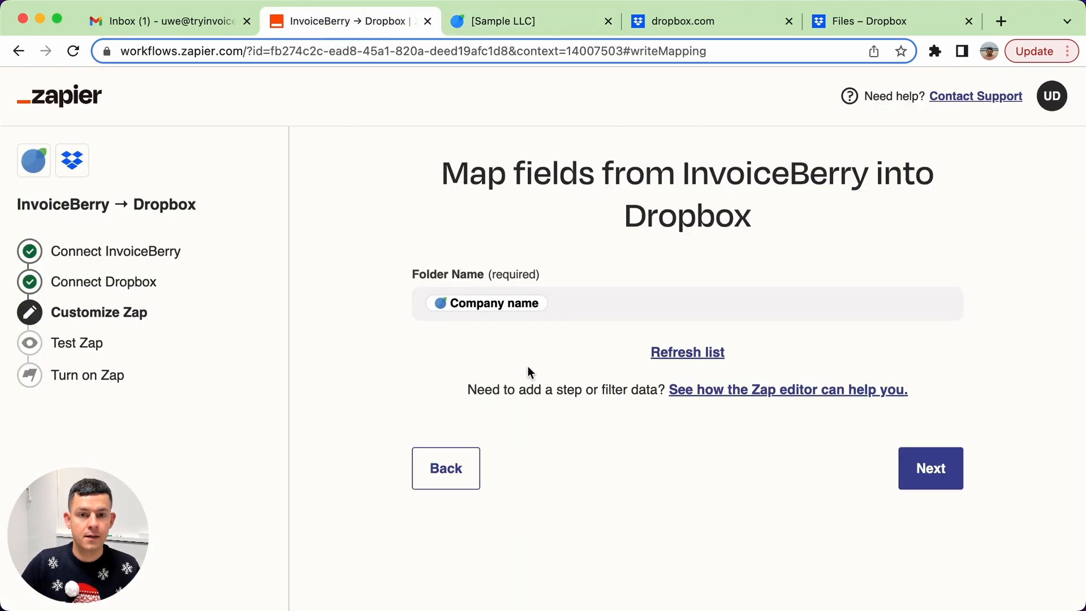
click(943, 474)
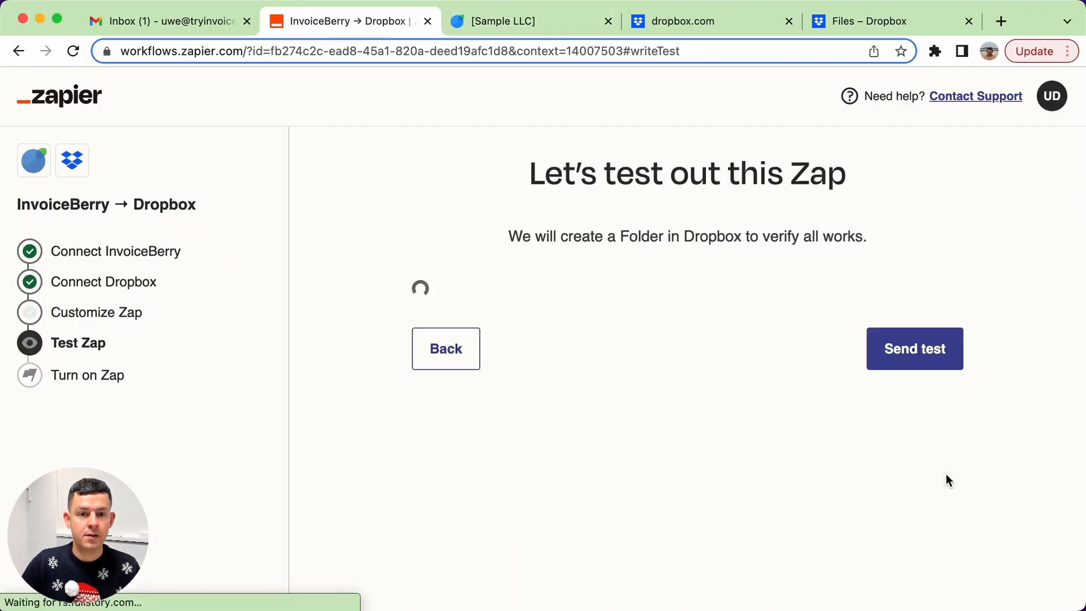
click(926, 489)
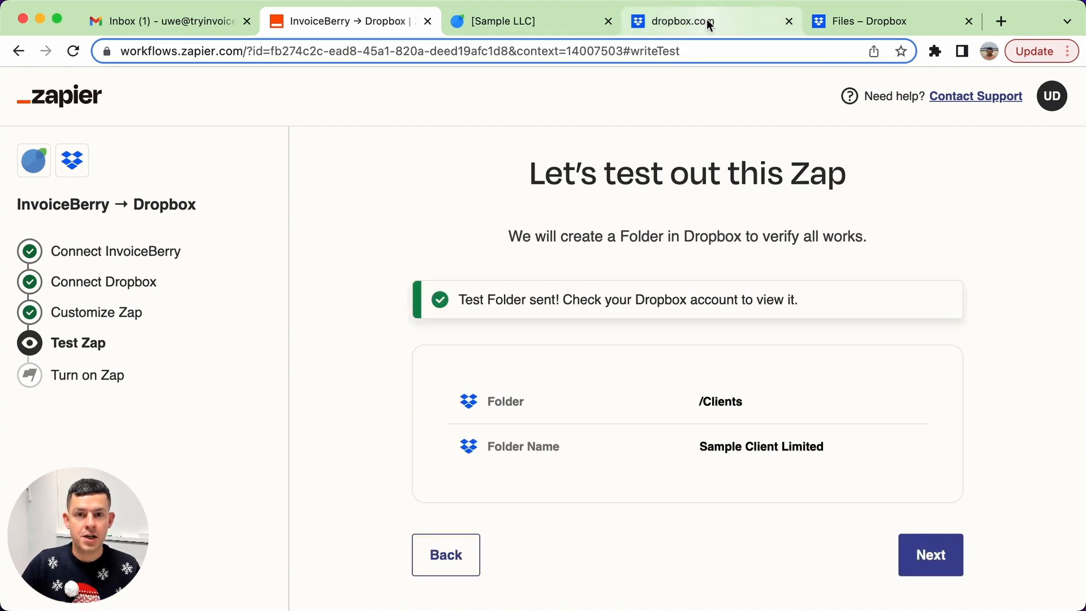
Step: Switch to Dropbox and inspect the Sample Client Limited test folder inside the Clients folder
click(877, 24)
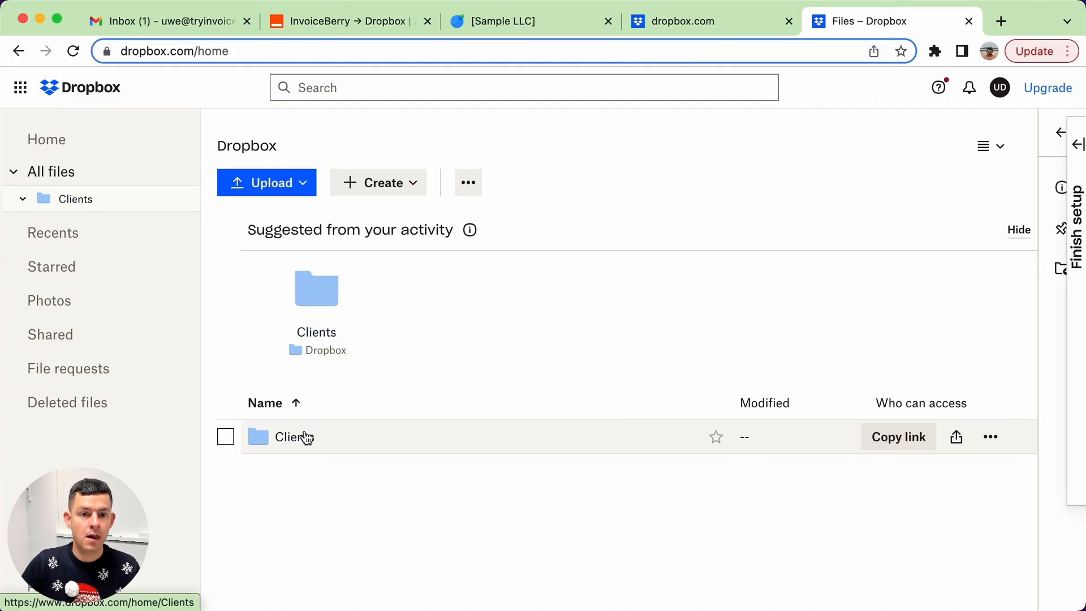
click(315, 283)
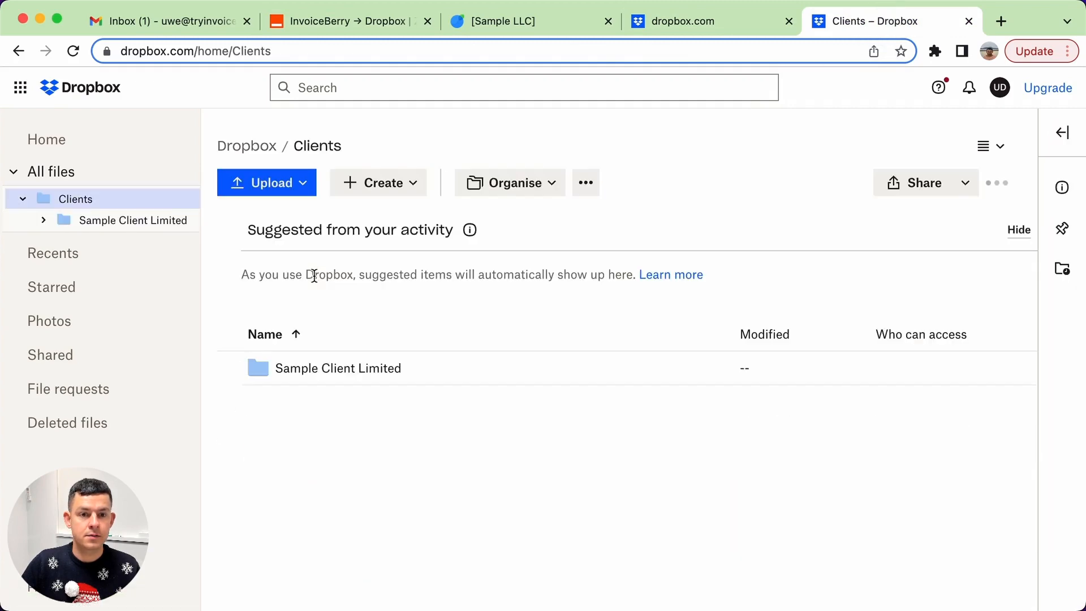
click(343, 368)
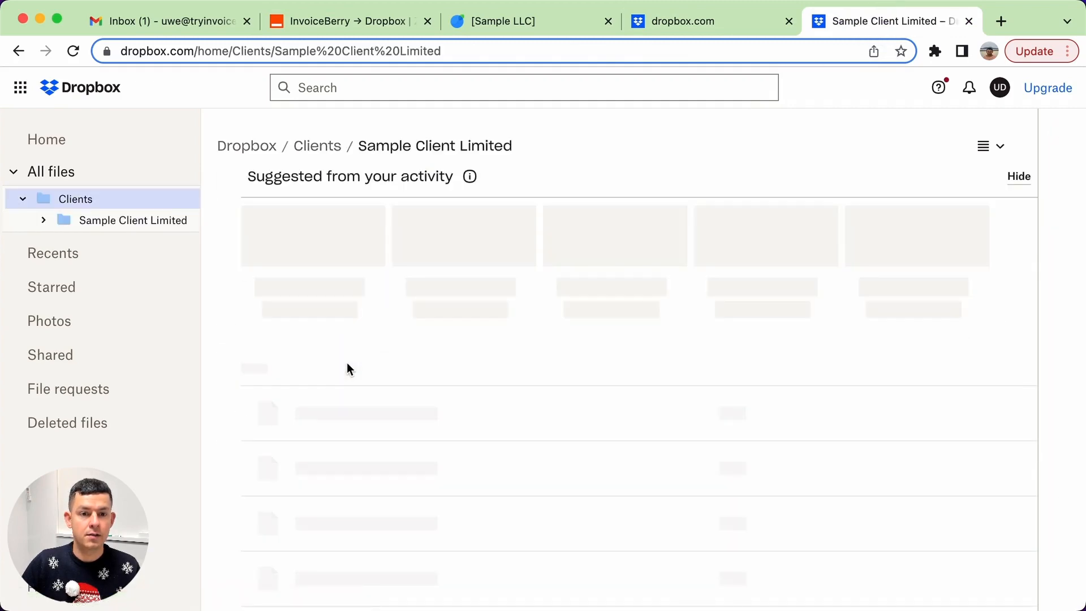
click(74, 199)
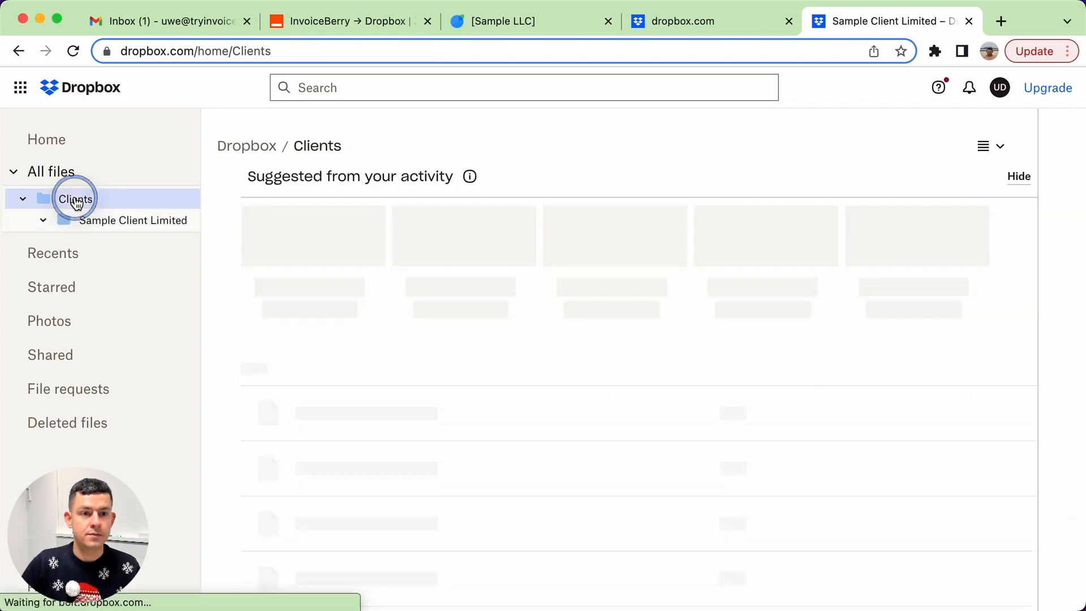
Step: Return to Zapier, finish the test stage and turn on the InvoiceBerry to Dropbox Zap
click(354, 17)
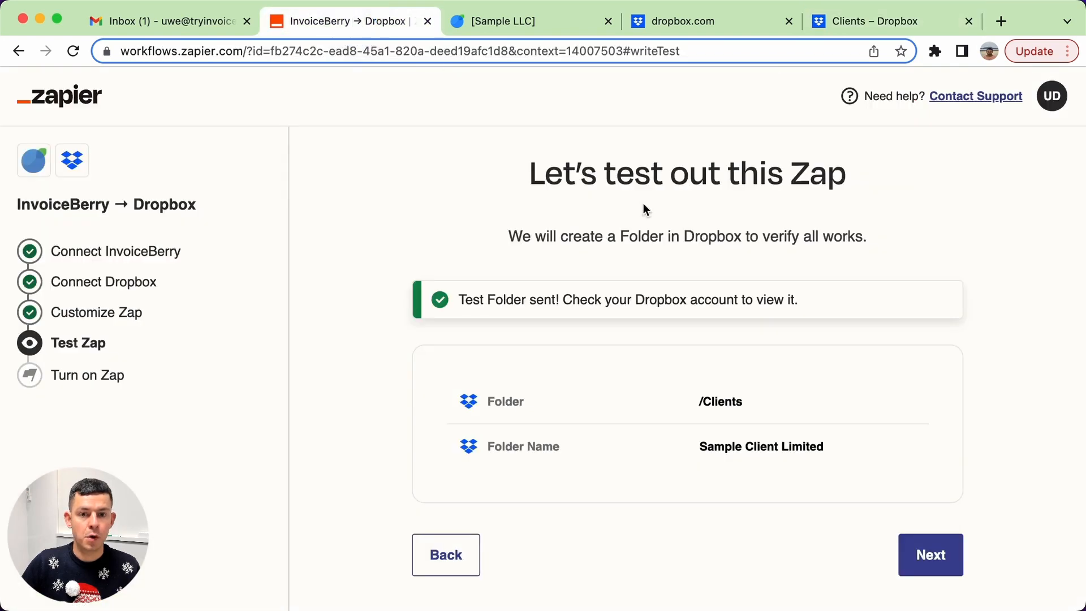
click(933, 554)
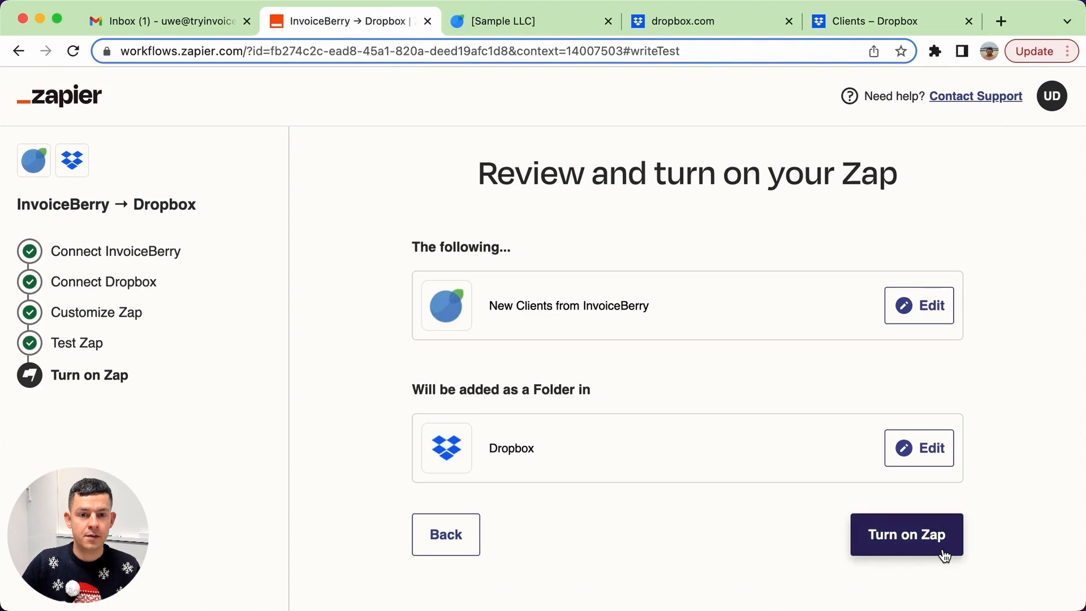
click(874, 542)
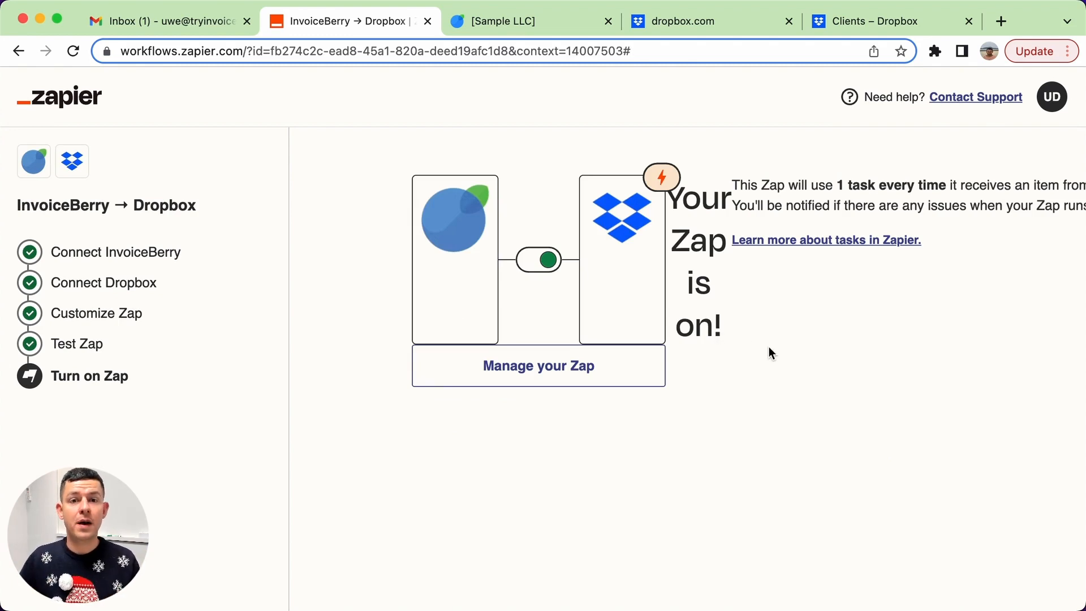
Step: Add a new client in InvoiceBerry with only the client's full name entered, and open that client's record
click(534, 21)
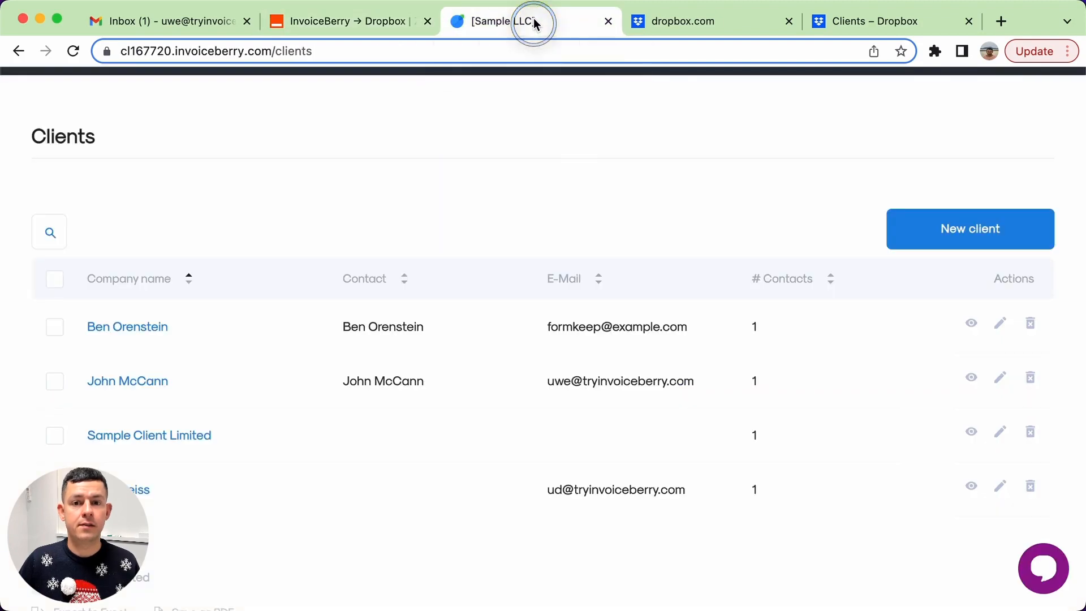
click(972, 245)
click(636, 320)
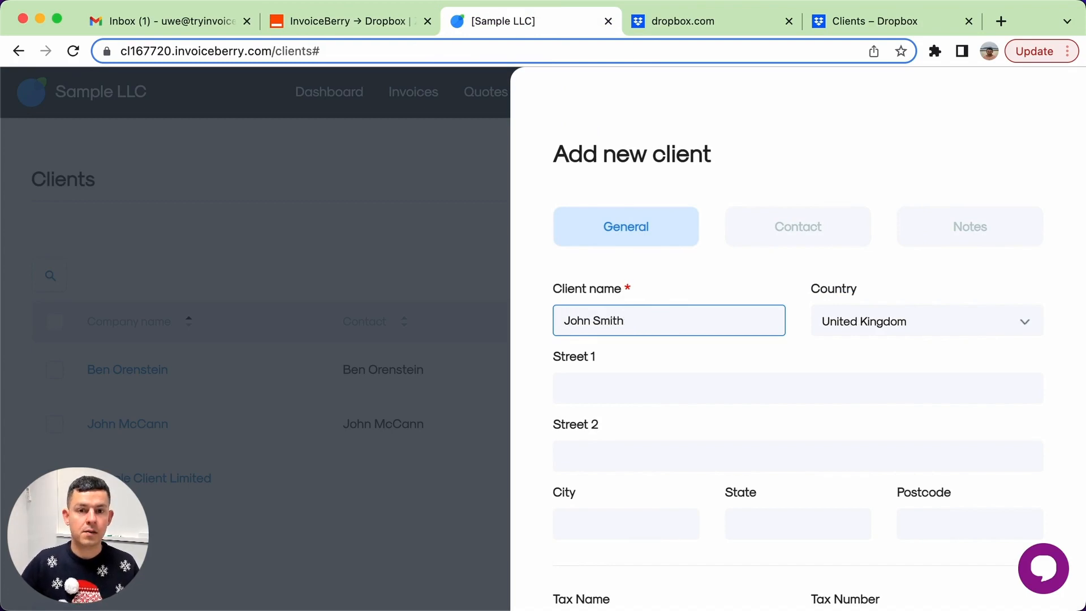
text(John Smith)
scroll(636, 322, down, 3)
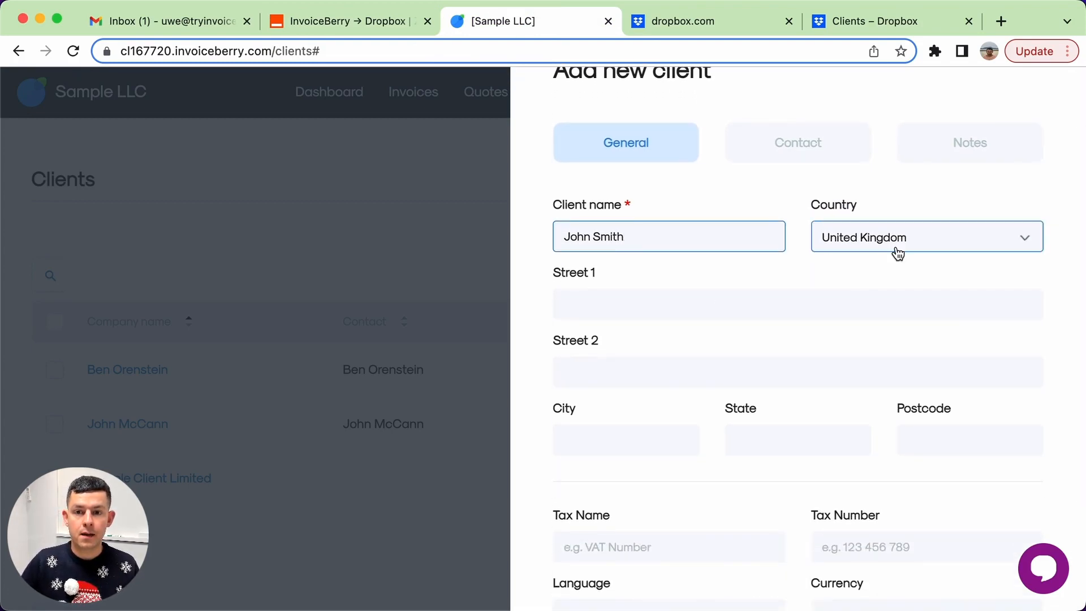
scroll(698, 315, down, 5)
click(794, 546)
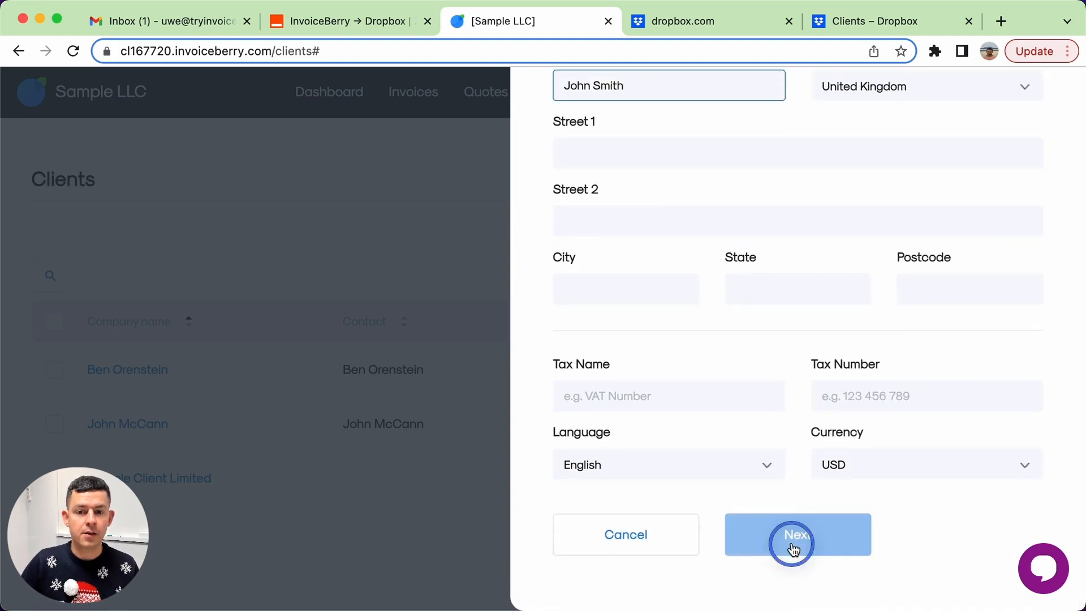
click(791, 545)
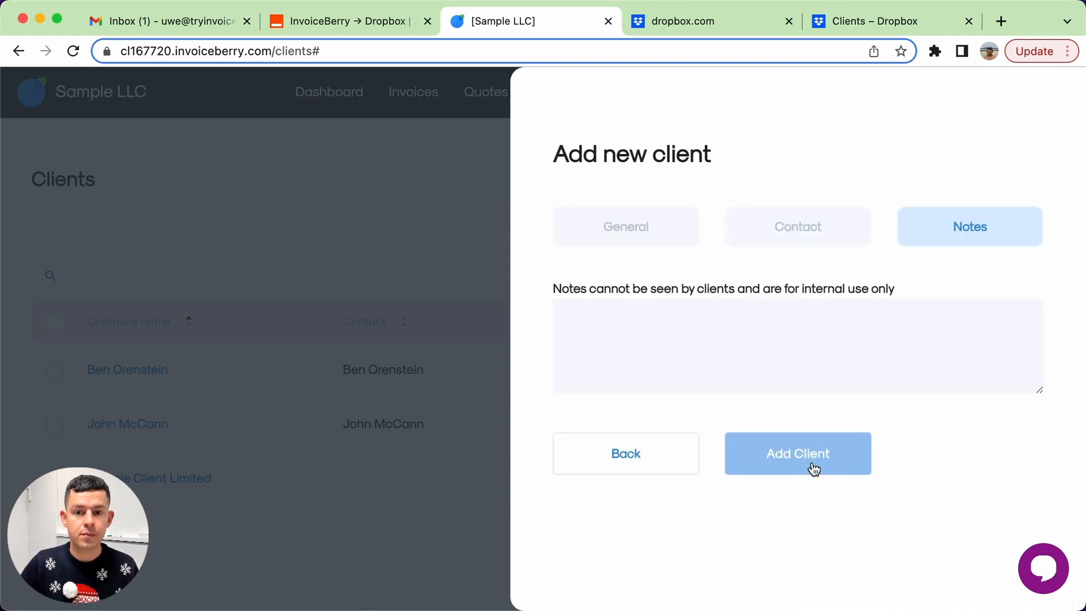
click(813, 469)
click(514, 154)
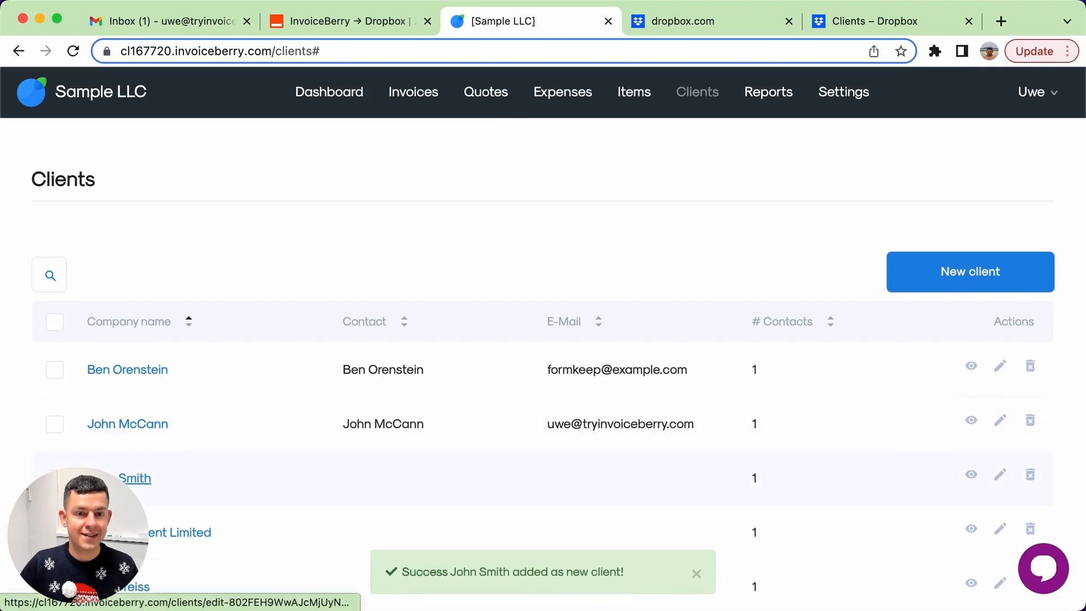
click(133, 479)
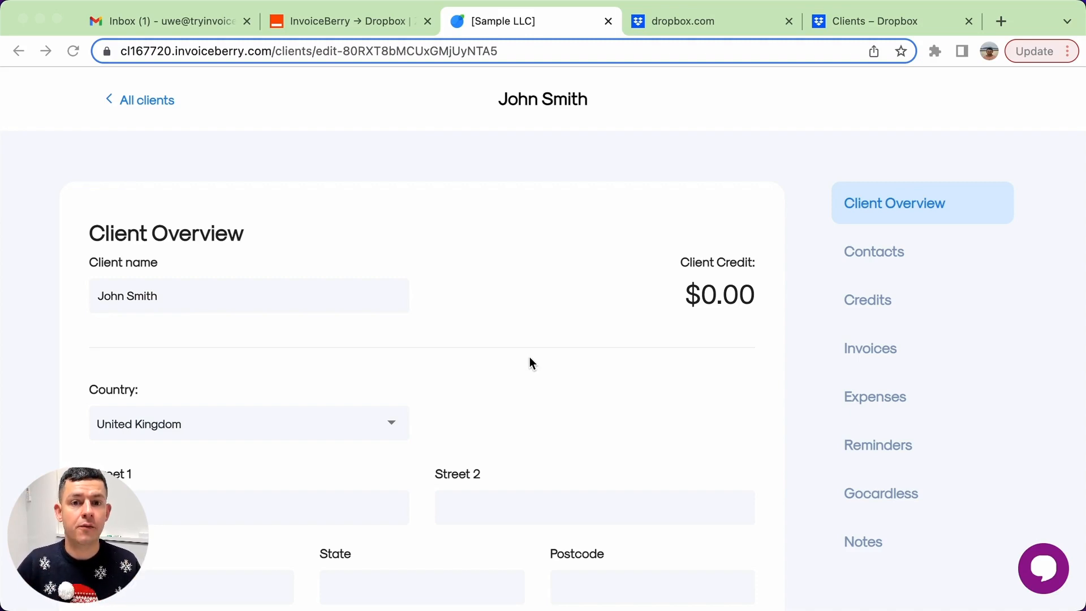
Step: Switch to Dropbox and open the new client's folder inside the Clients folder
click(888, 25)
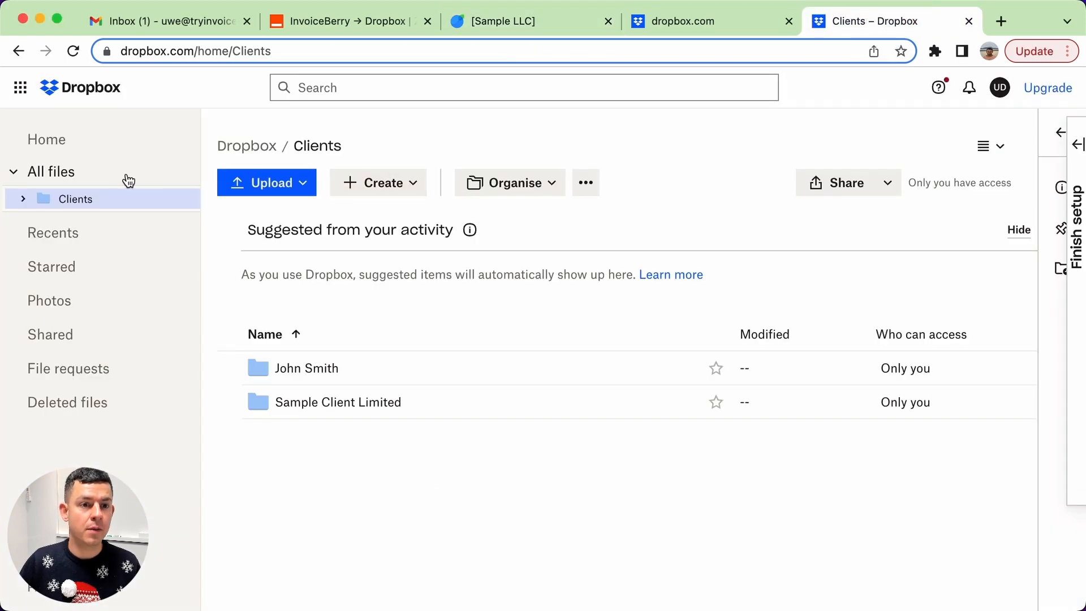
click(59, 173)
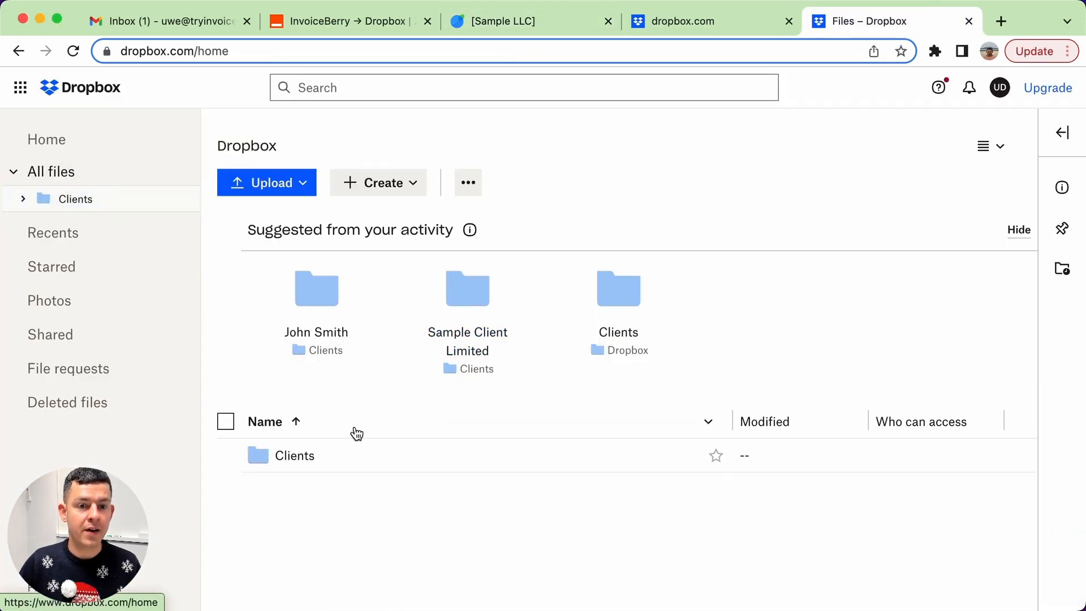
click(296, 454)
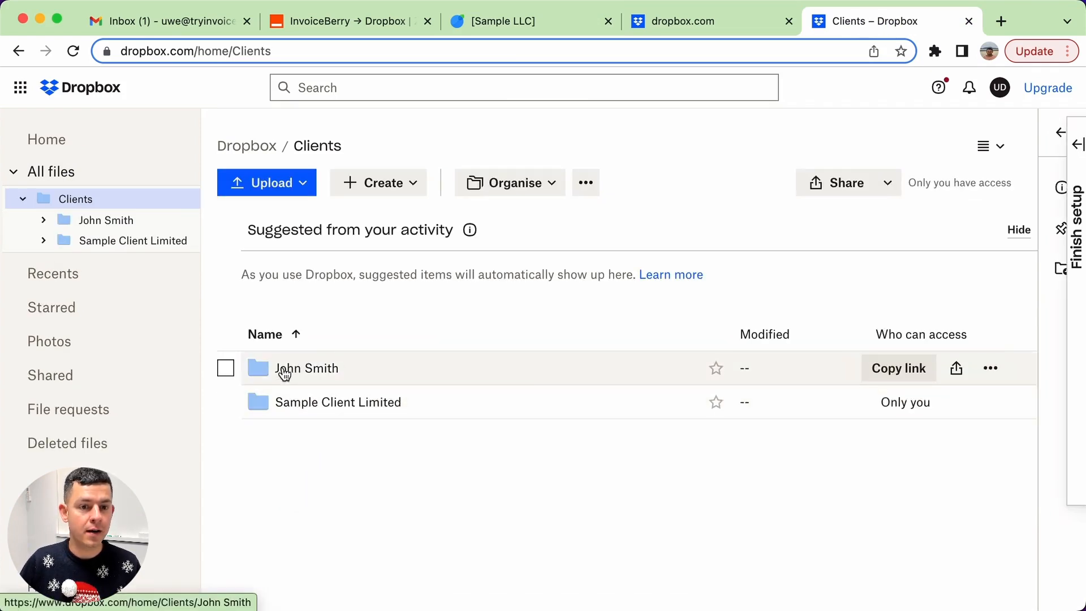
click(301, 376)
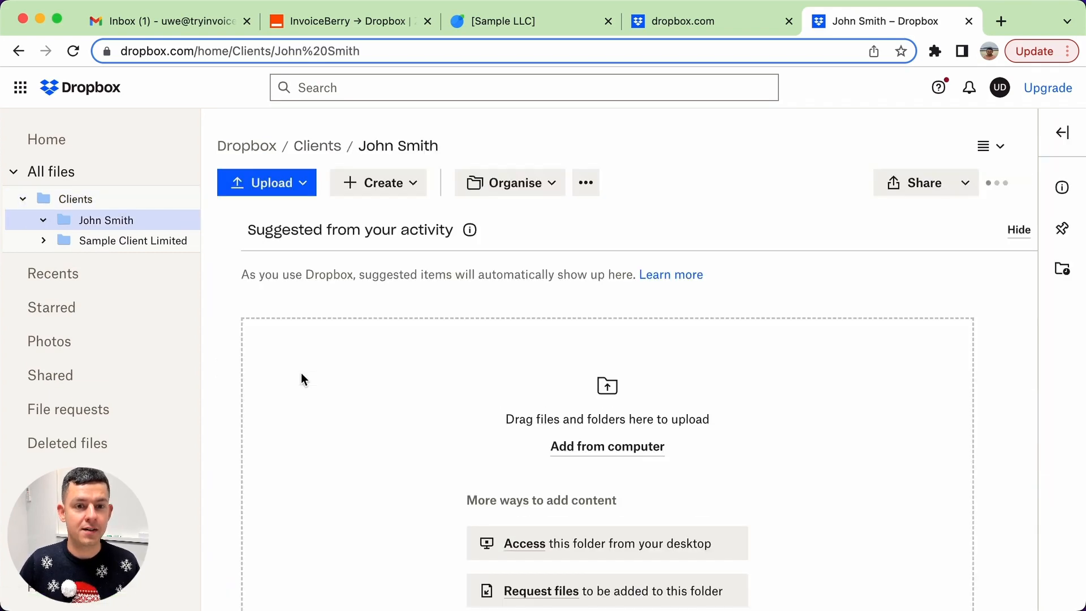